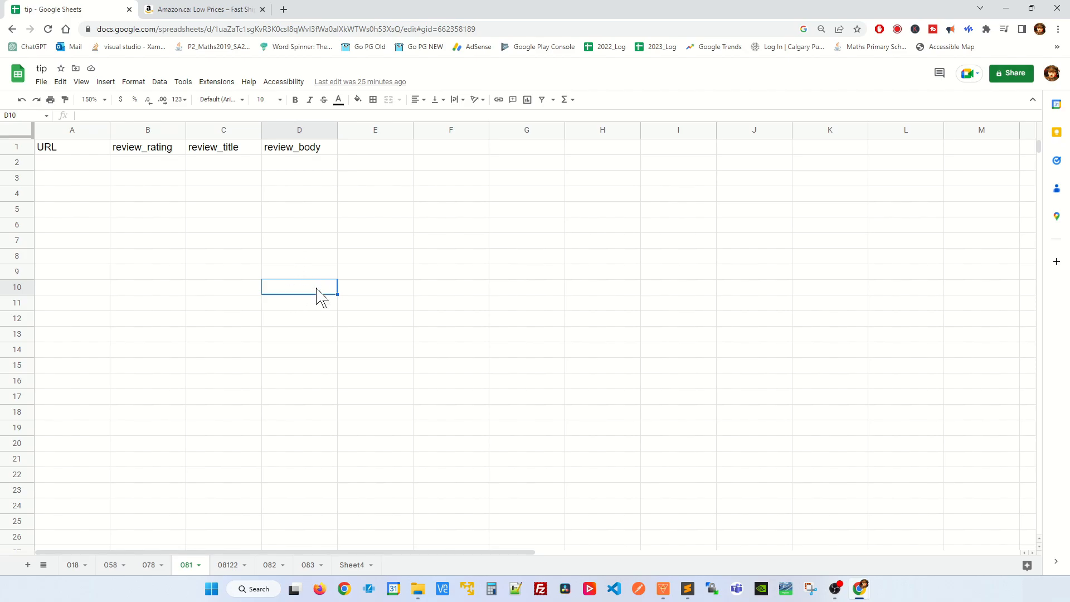
- Search the Google Workspace Marketplace for the add-on "ImportFromWeb | Web scraping in Google Sheets" and close the marketplace
left_click(281, 215)
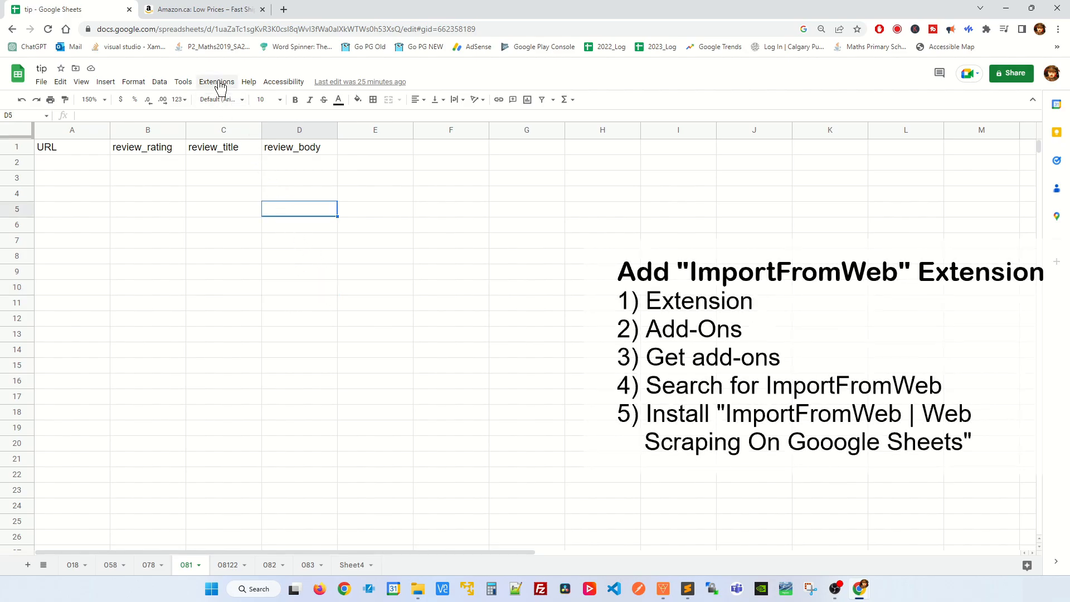
left_click(220, 84)
mouse_move(221, 105)
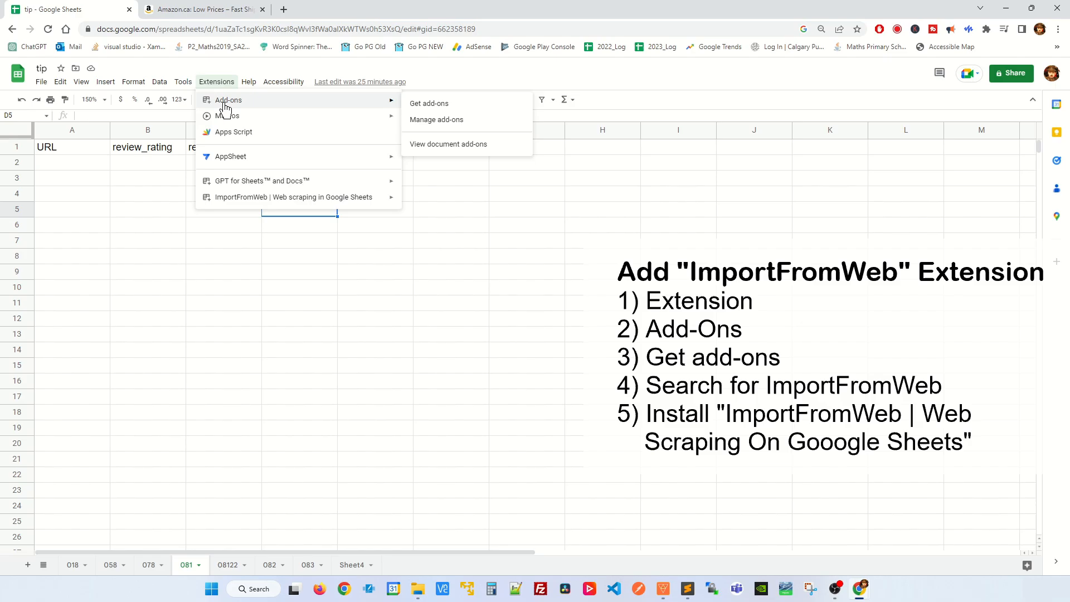
left_click(418, 106)
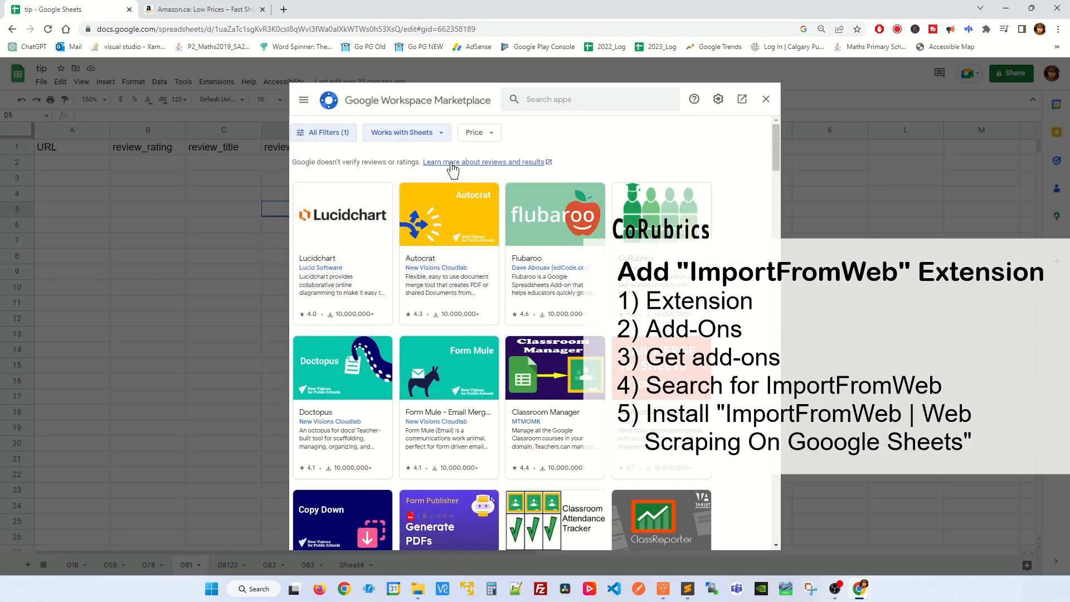
left_click(596, 102)
type("ImportFromWeb")
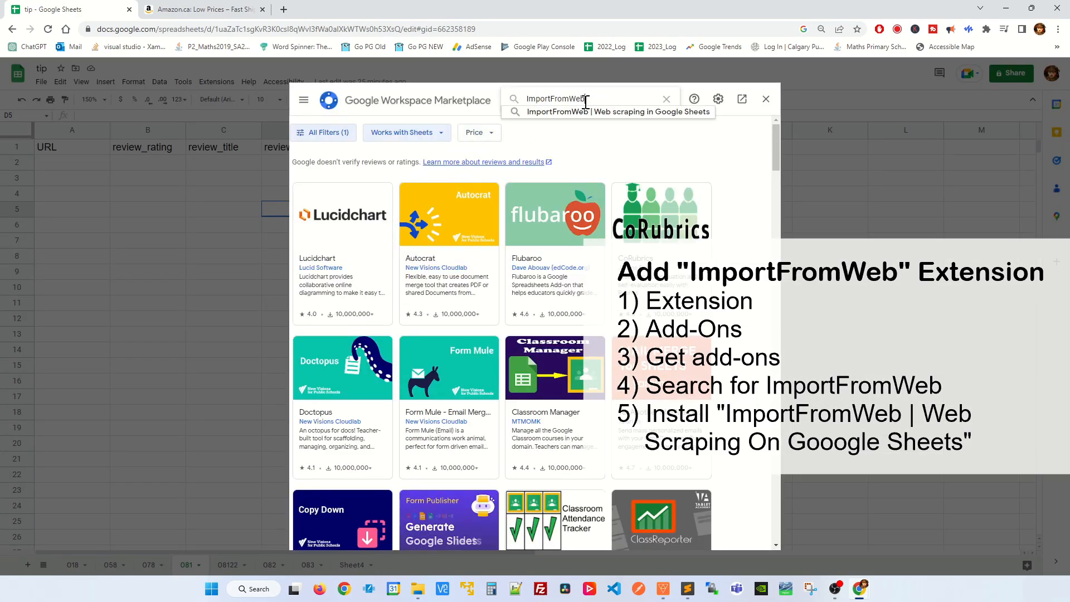
left_click(587, 112)
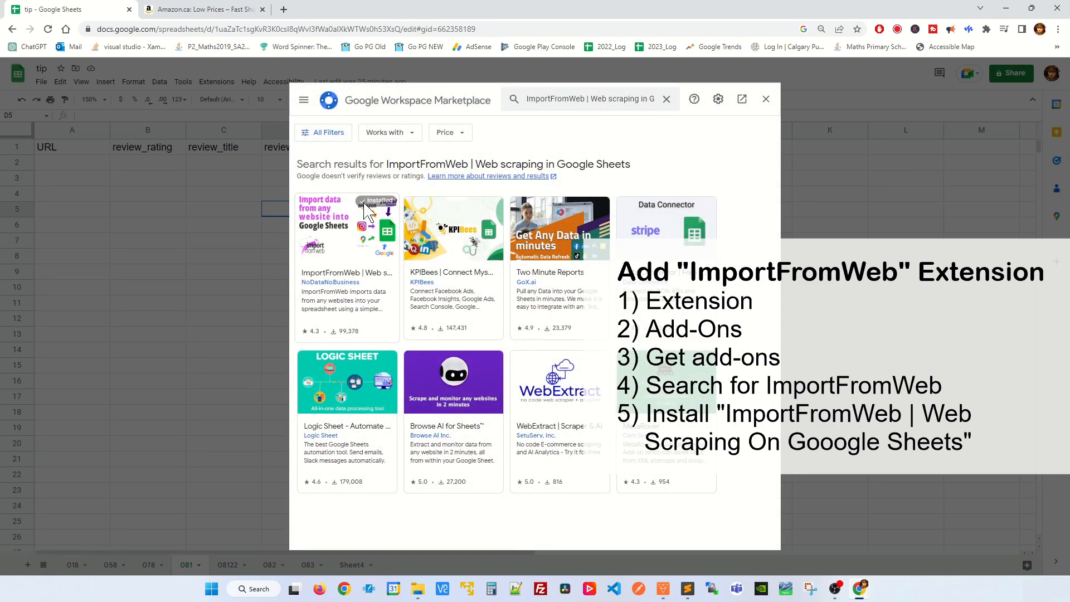
left_click(766, 99)
left_click(192, 199)
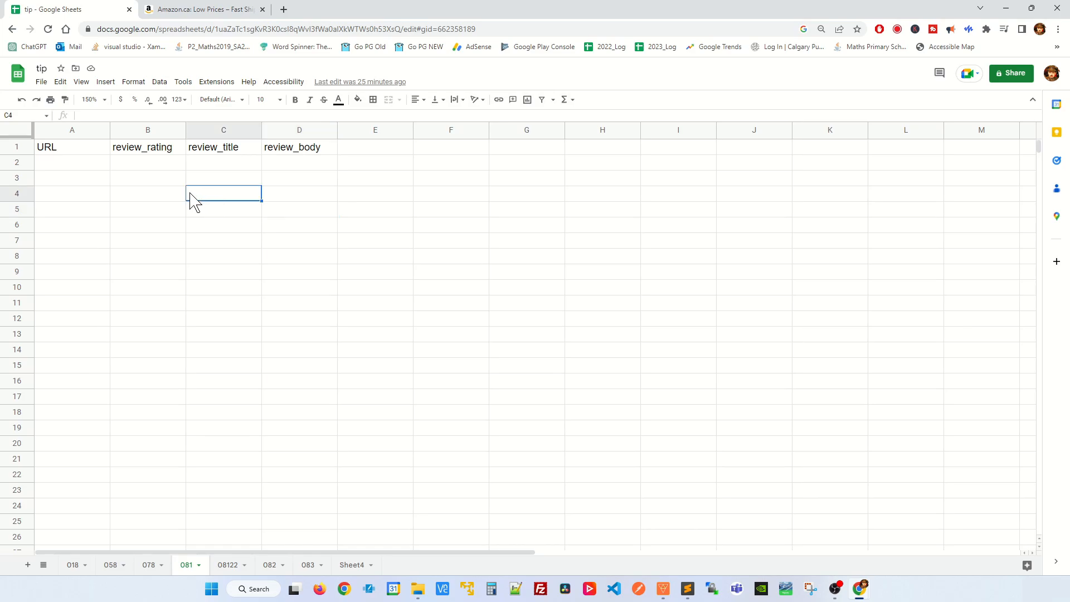
- Select cell A2, switch to Amazon.ca and open the page with all customer reviews of the VR golf club handle
left_click(91, 166)
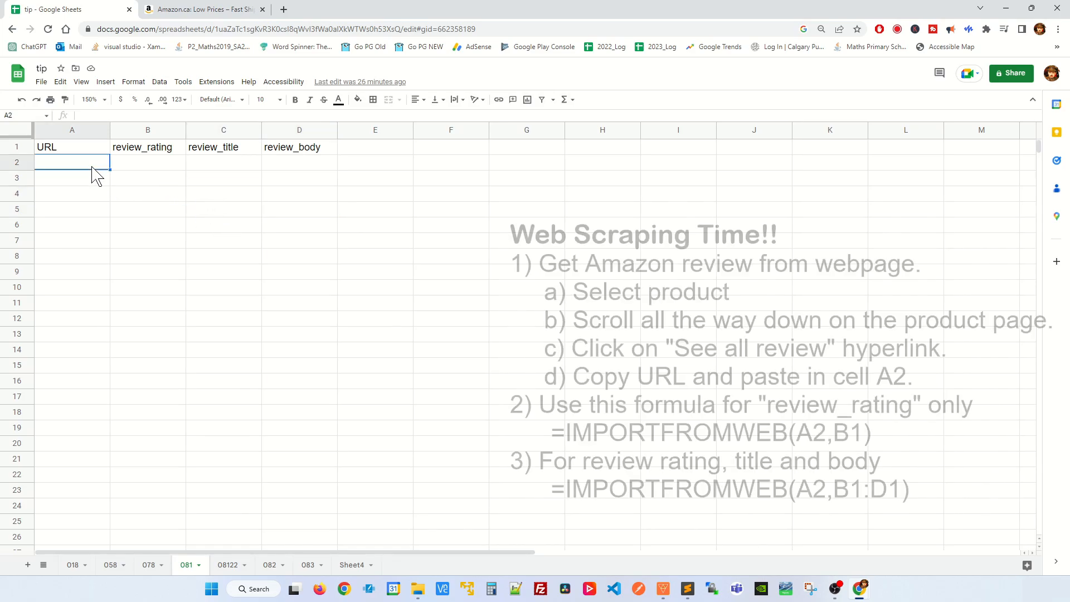
left_click(207, 11)
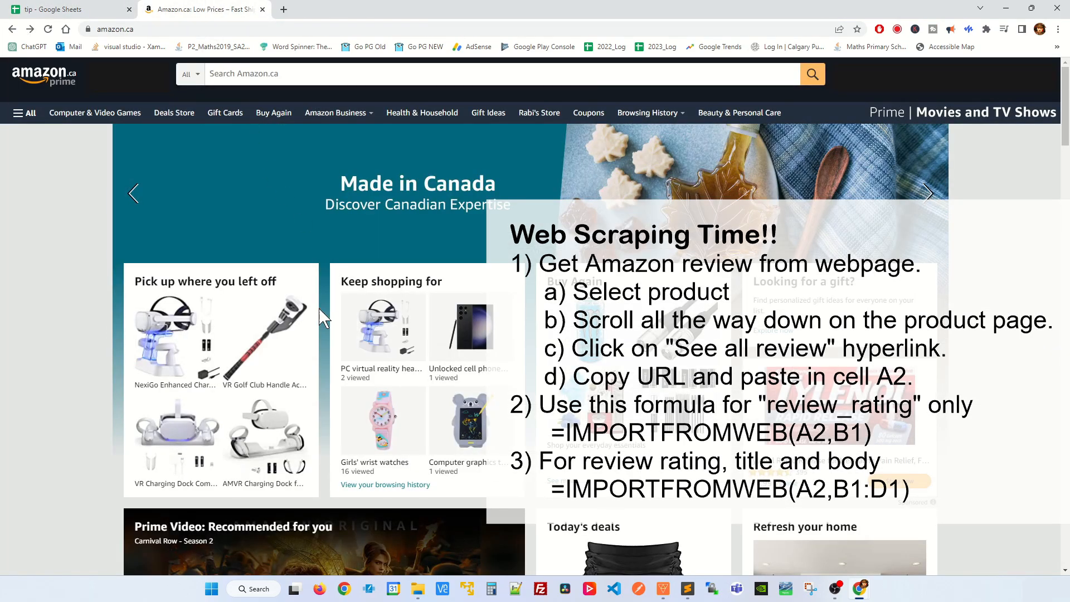
left_click(285, 321)
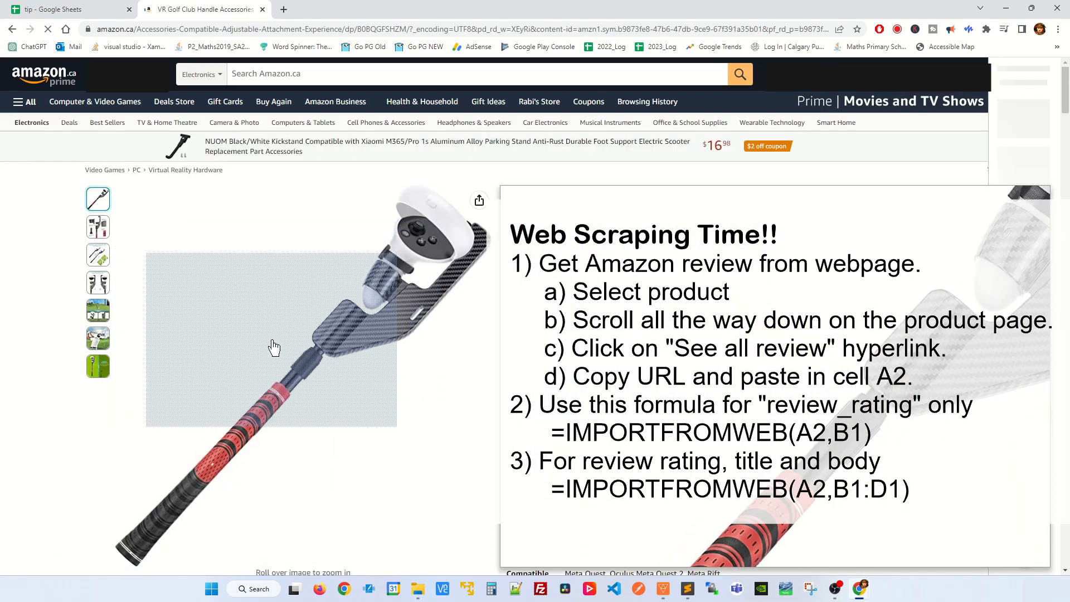
key("End")
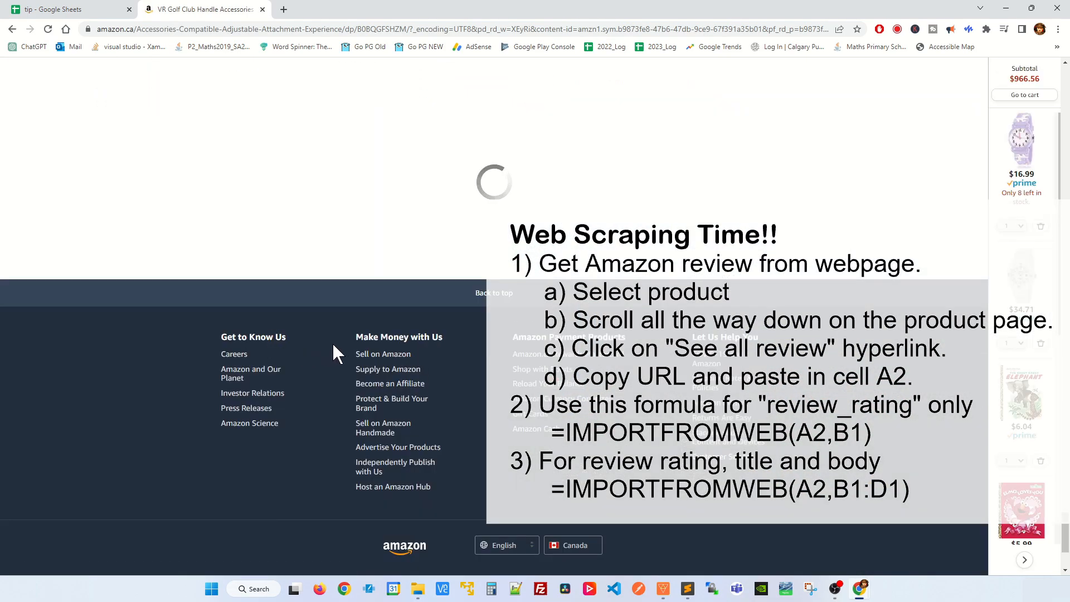
scroll(354, 345, "down", 9)
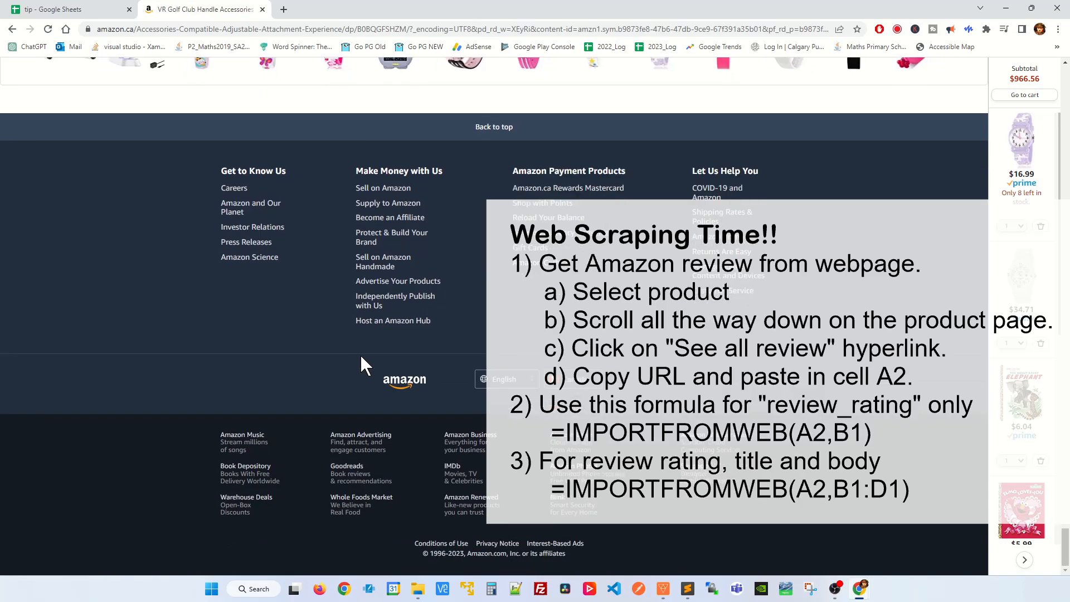
scroll(361, 356, "up", 5)
scroll(365, 365, "up", 12)
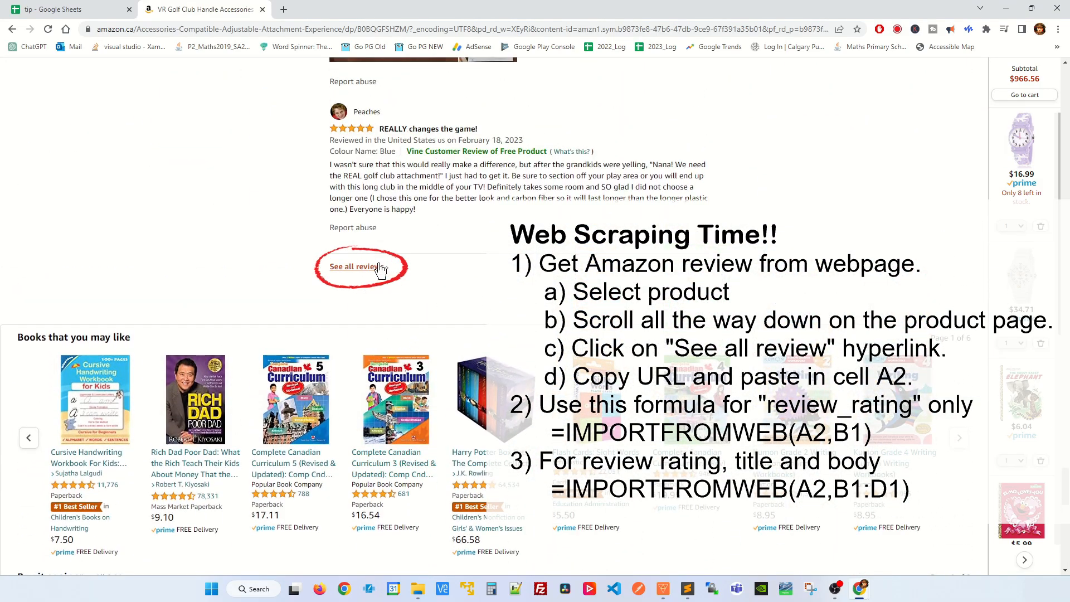
left_click(361, 272)
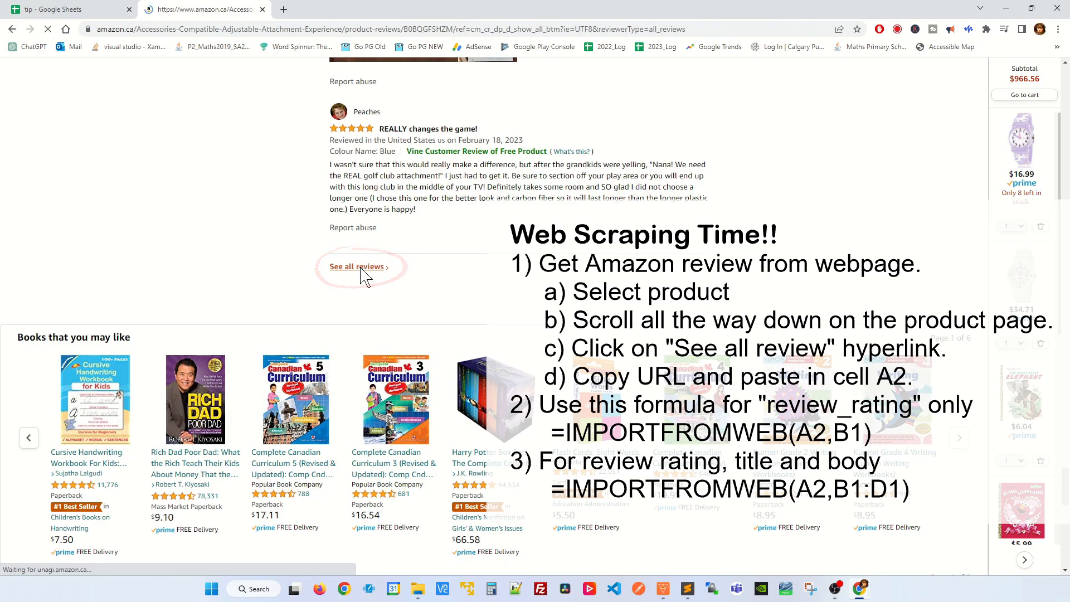
- Copy the URL of the reviews page and paste it into cell A2 of the tip spreadsheet
left_click(434, 28)
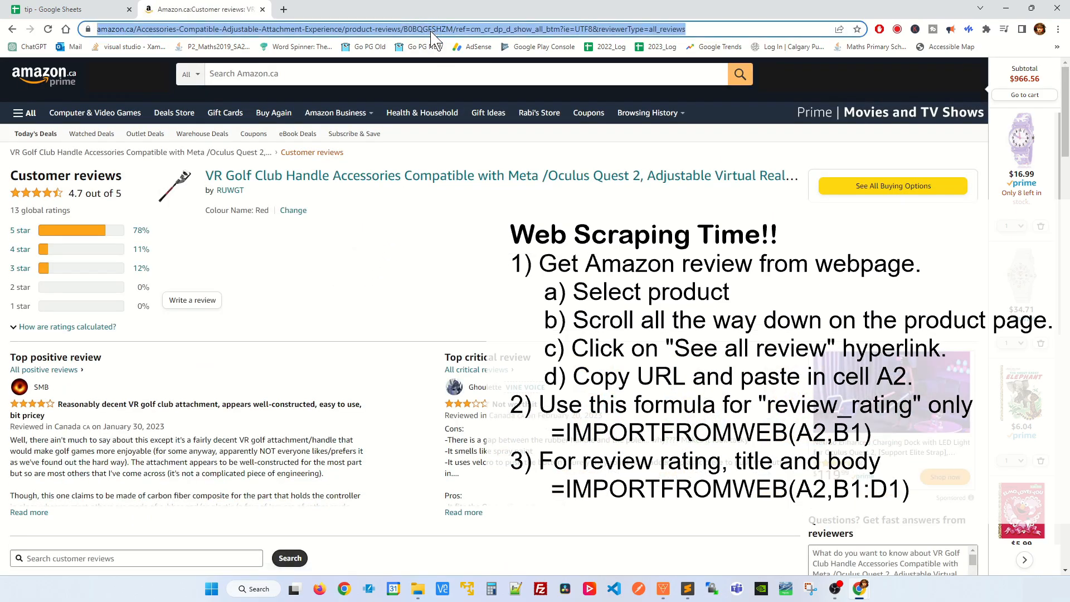
key("ctrl+x")
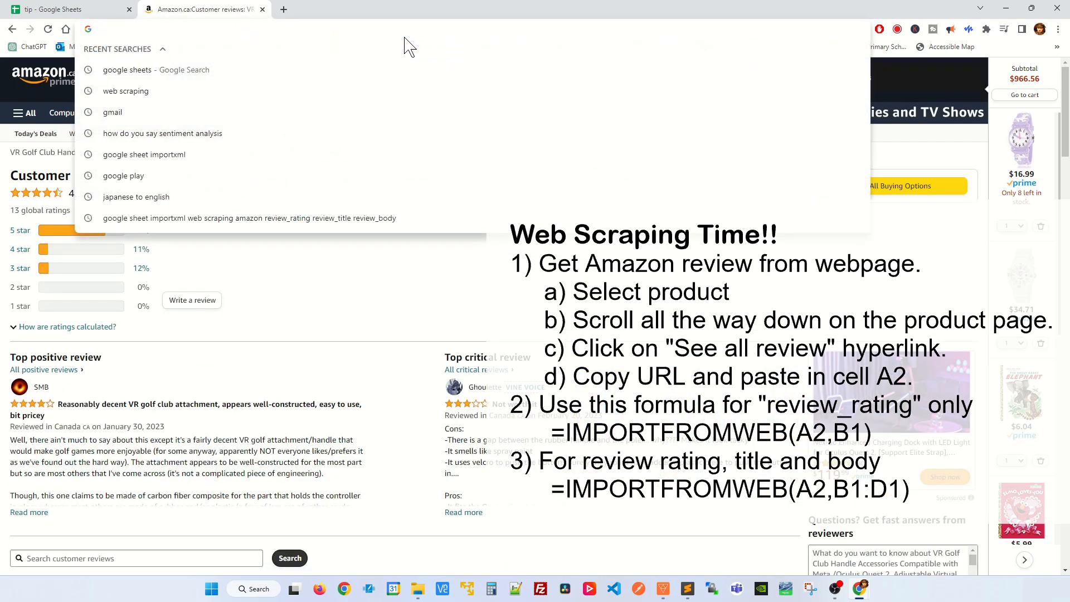
left_click(94, 11)
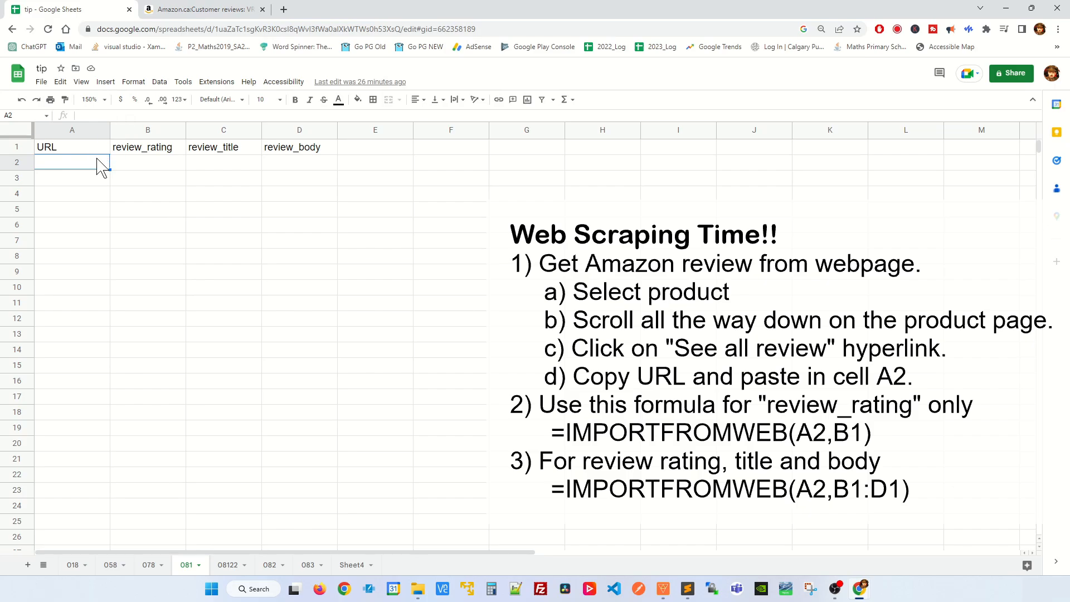
key("ctrl+v")
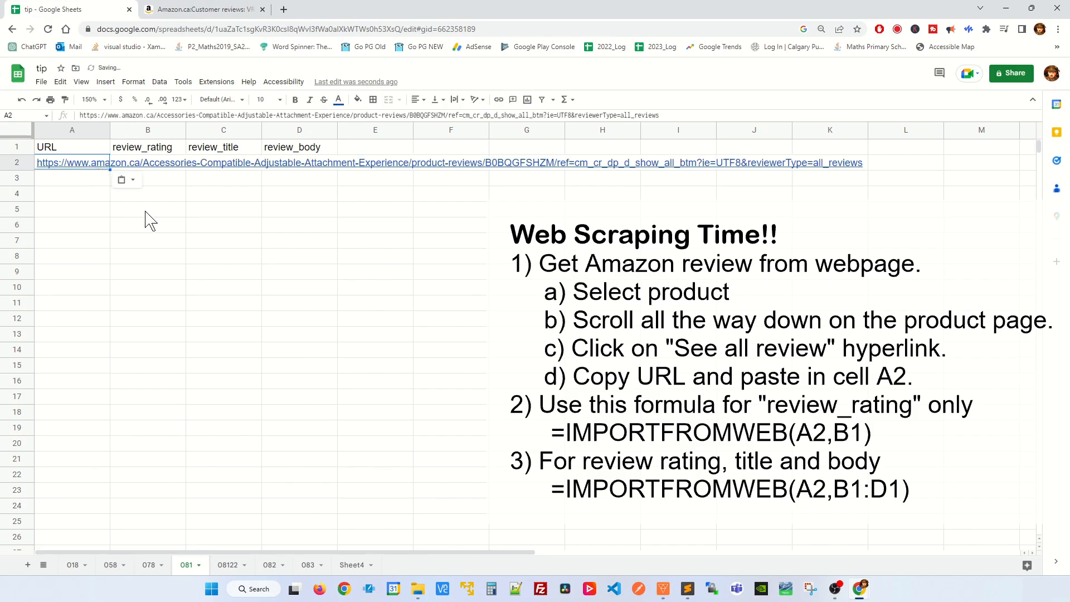
- Enter the formula =IMPORTFROMWEB(A2,B1:D1) in cell B2 to import the review data, and select the imported ratings in B2:B8
left_click(162, 196)
key("Up")
key("Up")
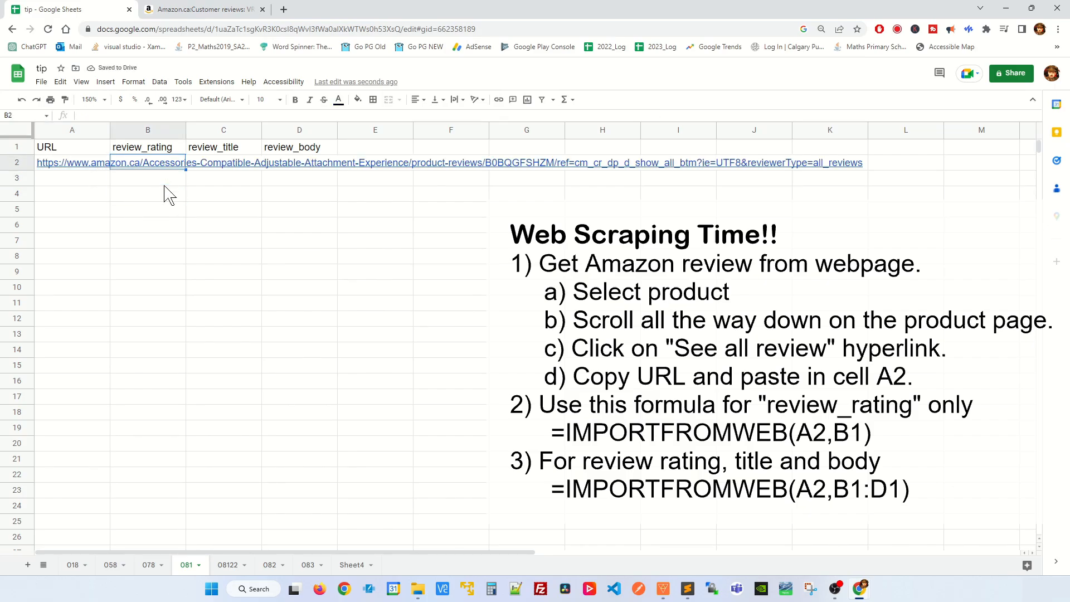
type("=")
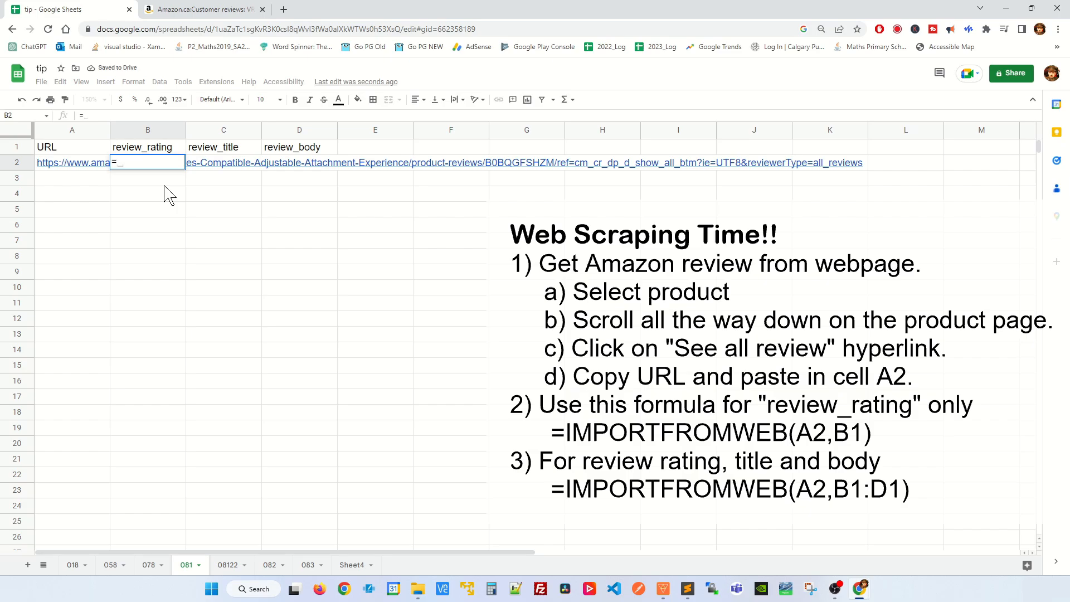
type("IMPORT")
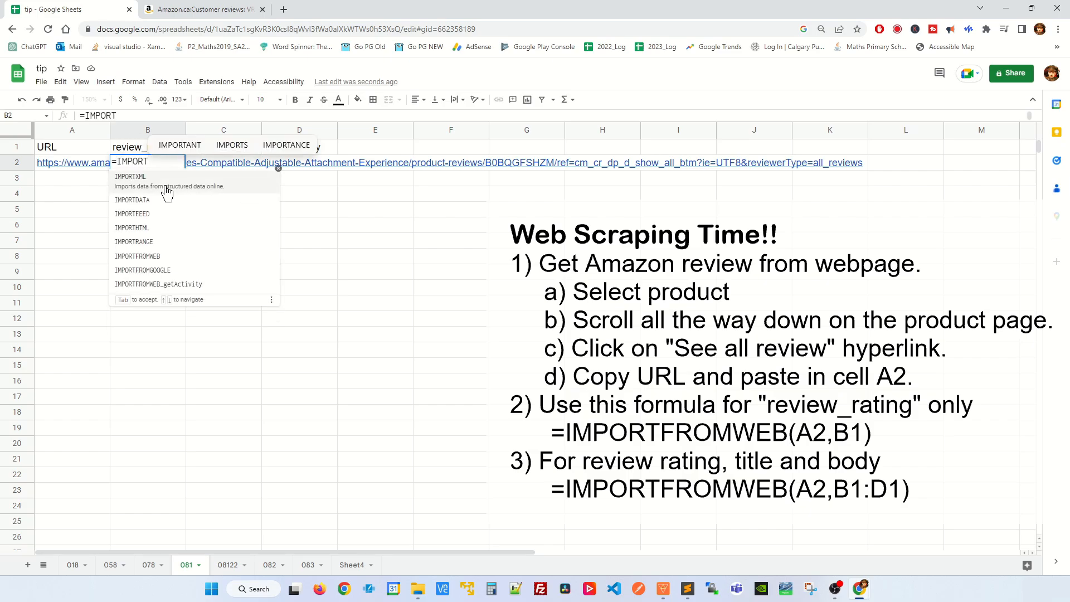
left_click(150, 257)
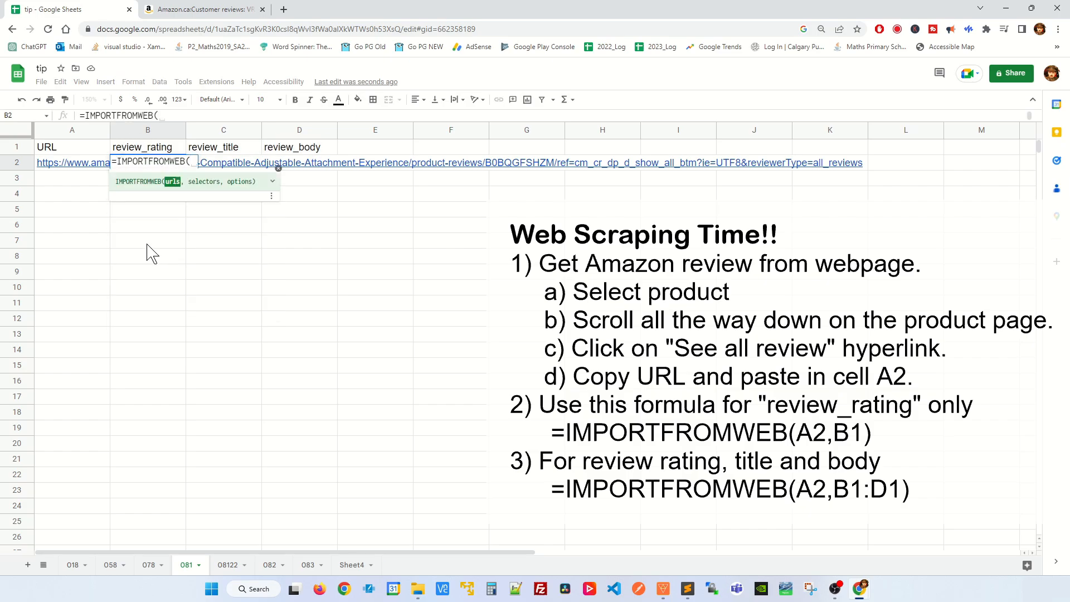
left_click(76, 164)
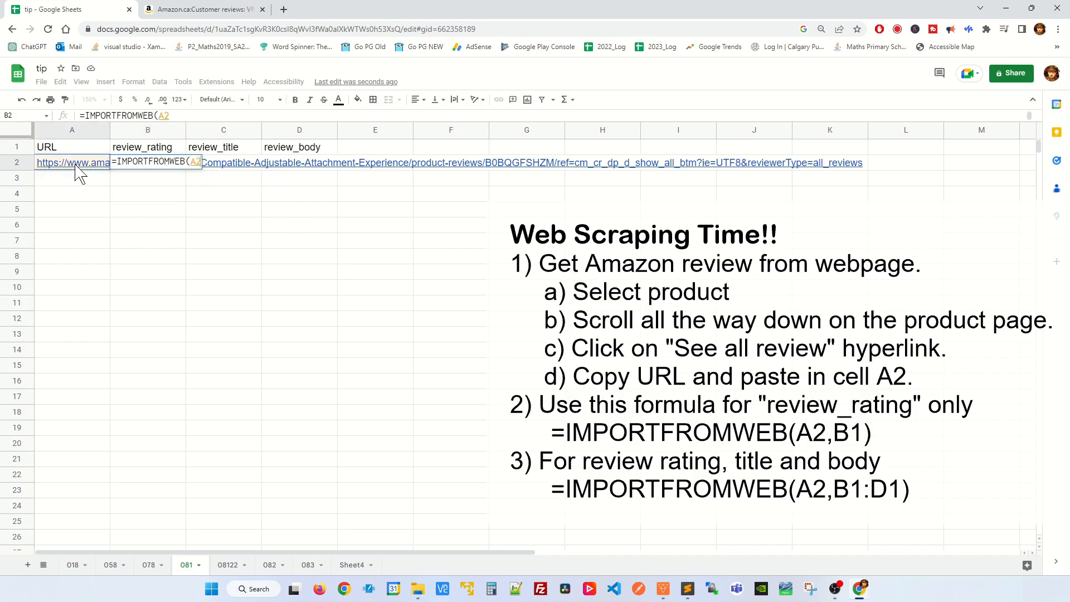
type(",")
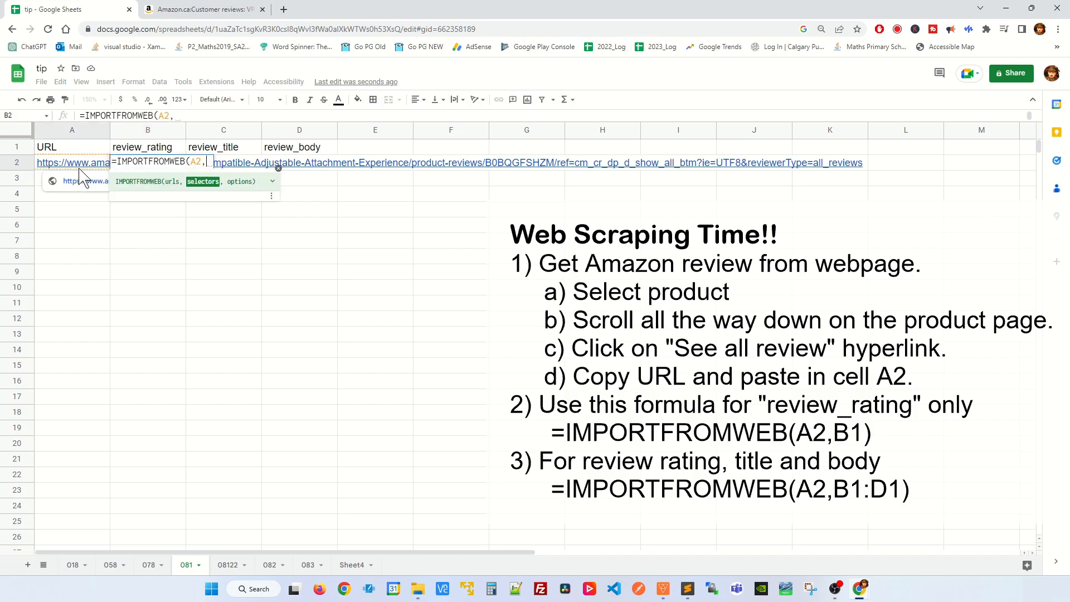
left_click(157, 150)
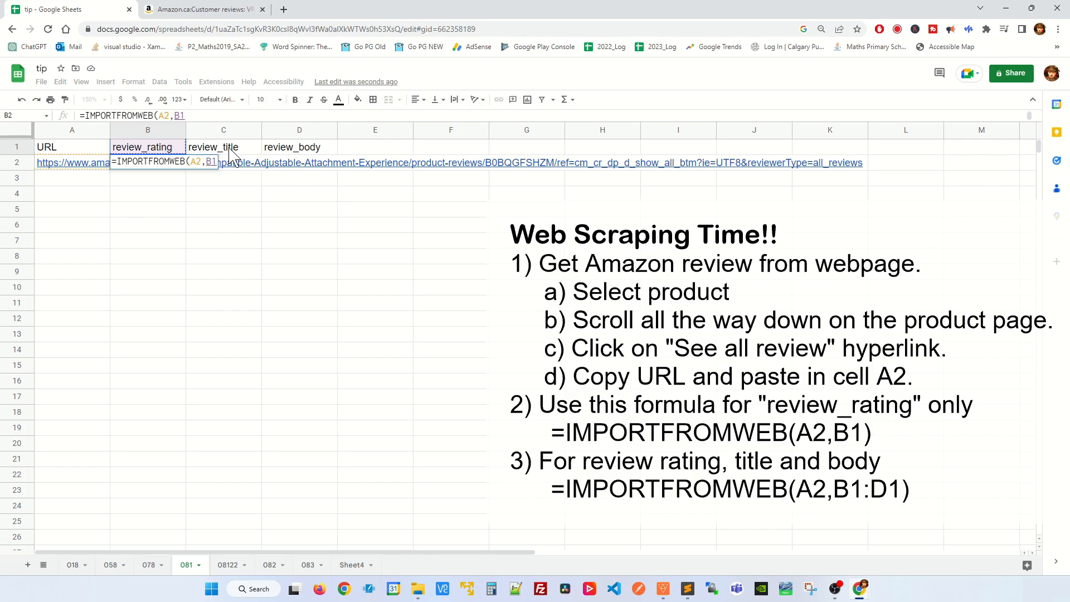
left_click(307, 149, "shift")
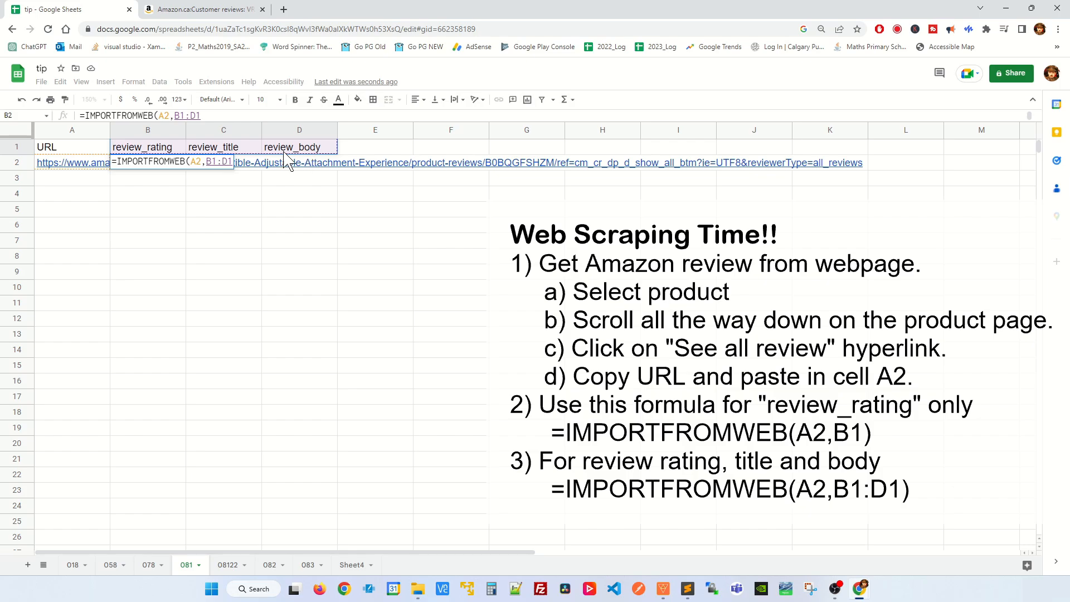
type(")")
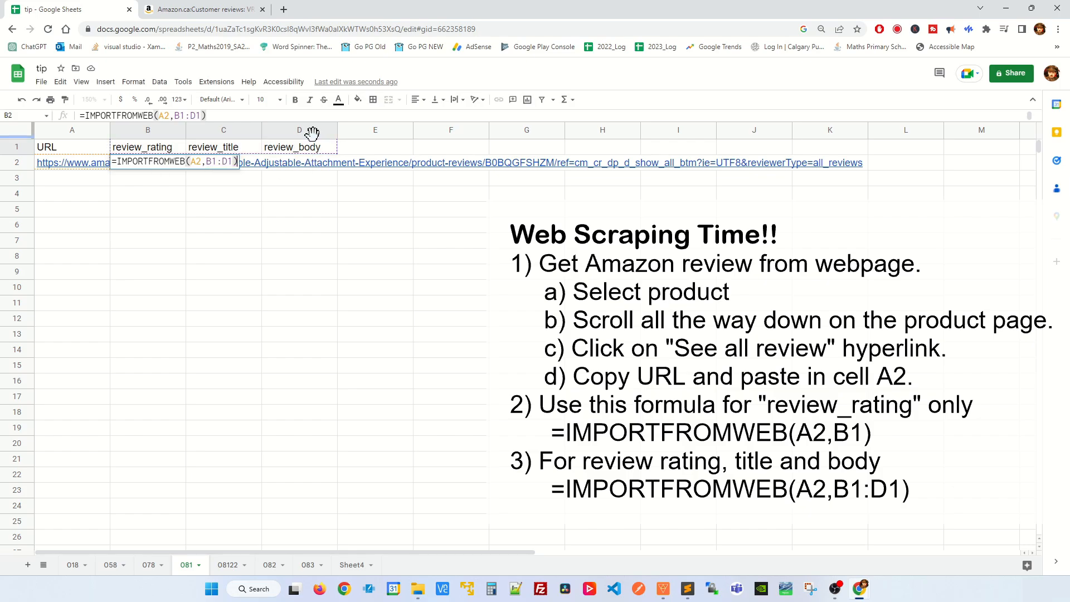
key("Return")
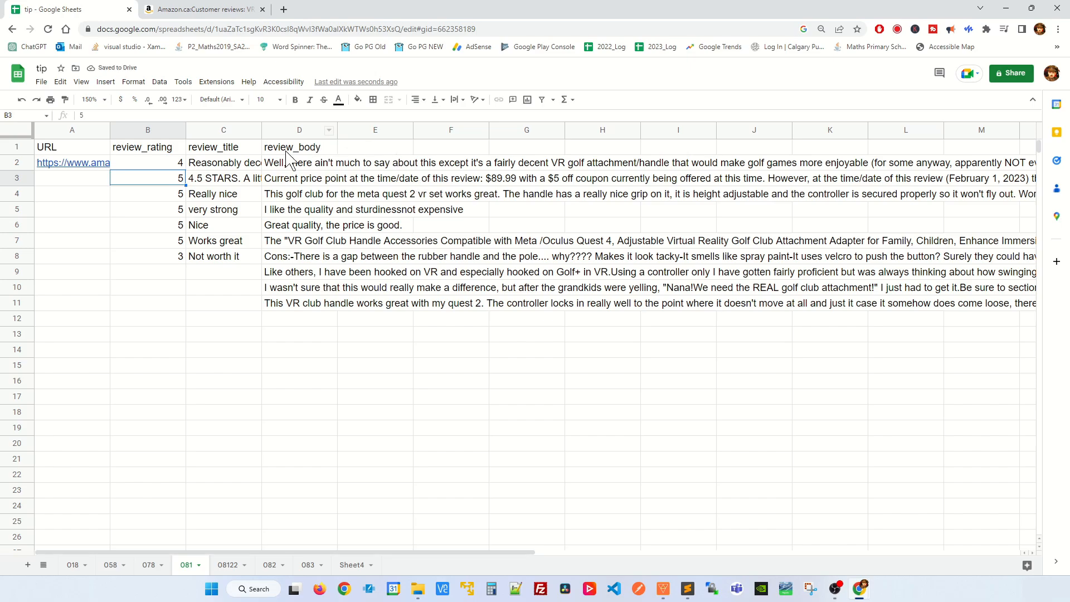
left_click(178, 165)
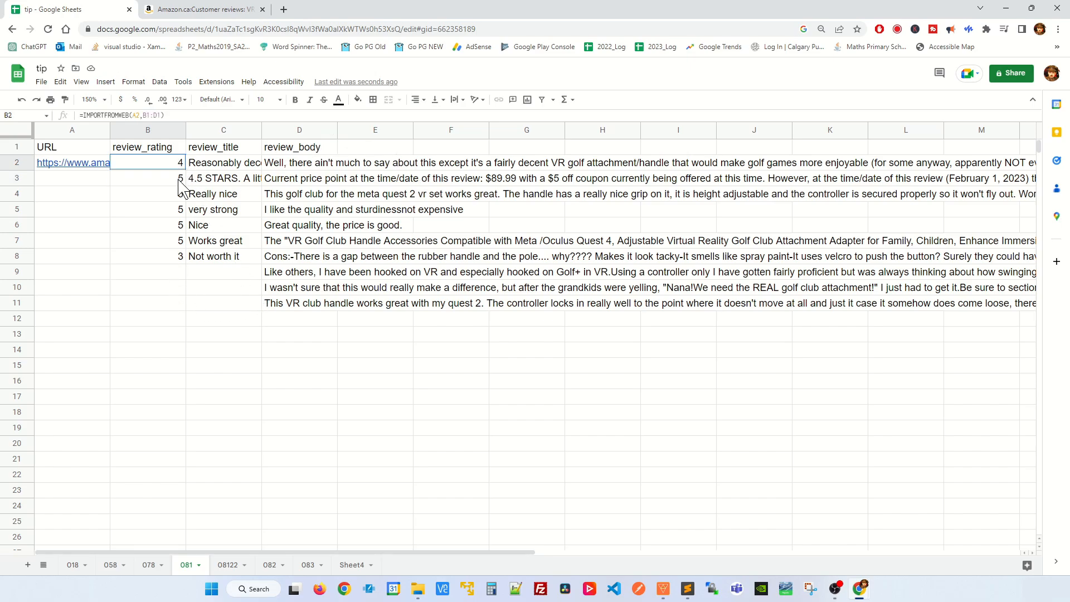
left_click_drag(177, 181, 170, 257)
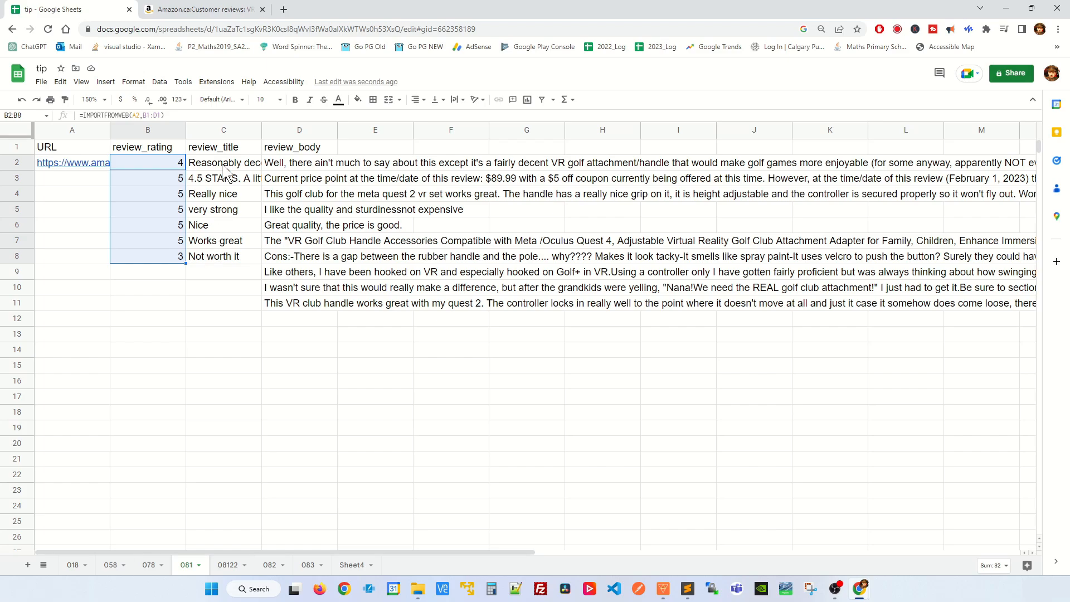
- Switch back to the Amazon reviews and open the second page of the golf club handle's reviews
left_click(207, 12)
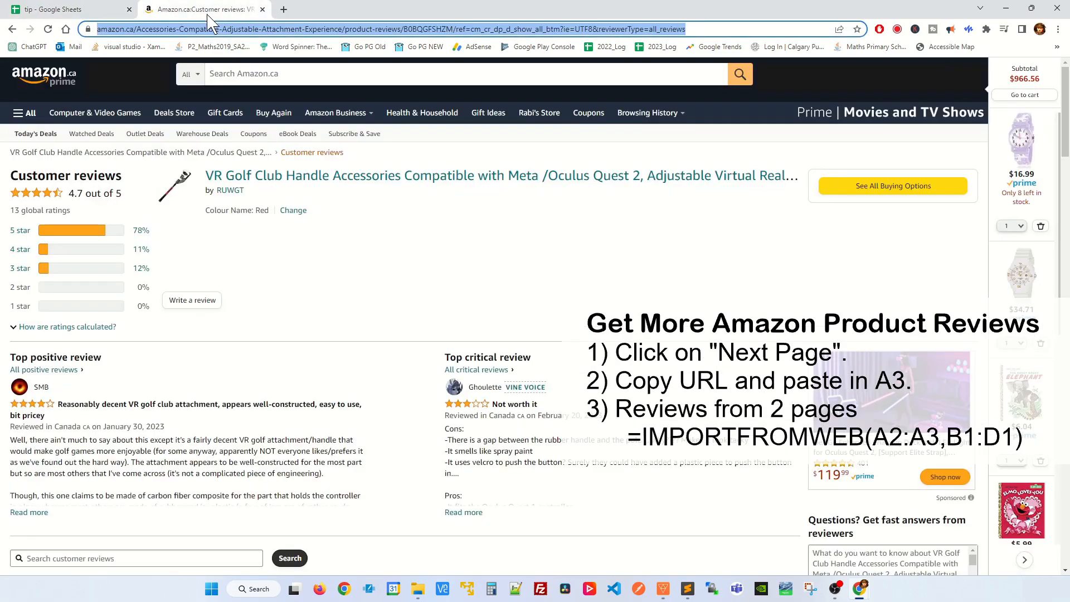
left_click(342, 266)
key("End")
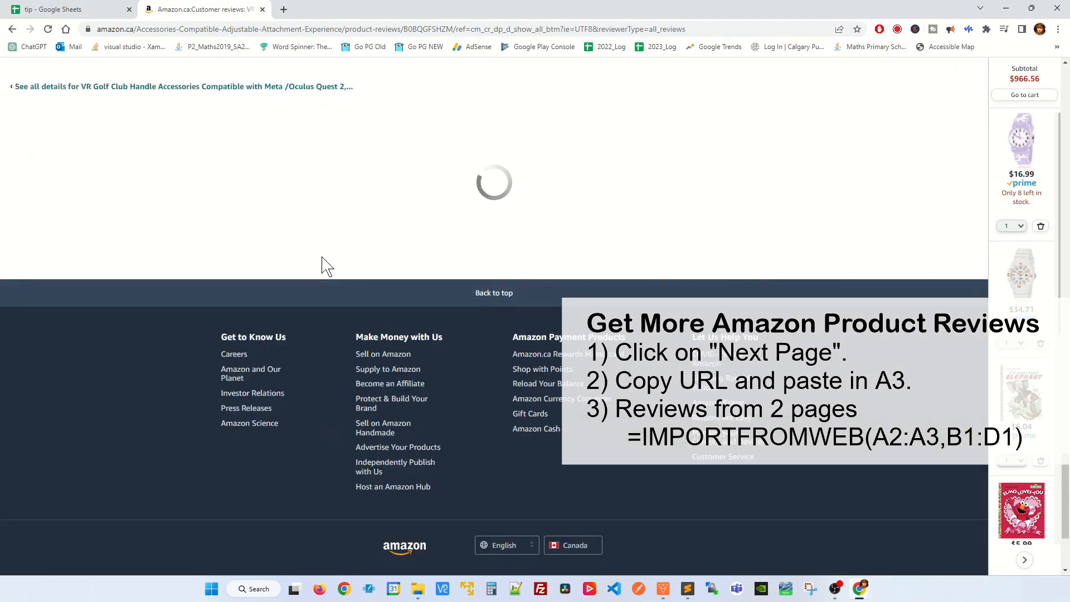
scroll(429, 220, "up", 5)
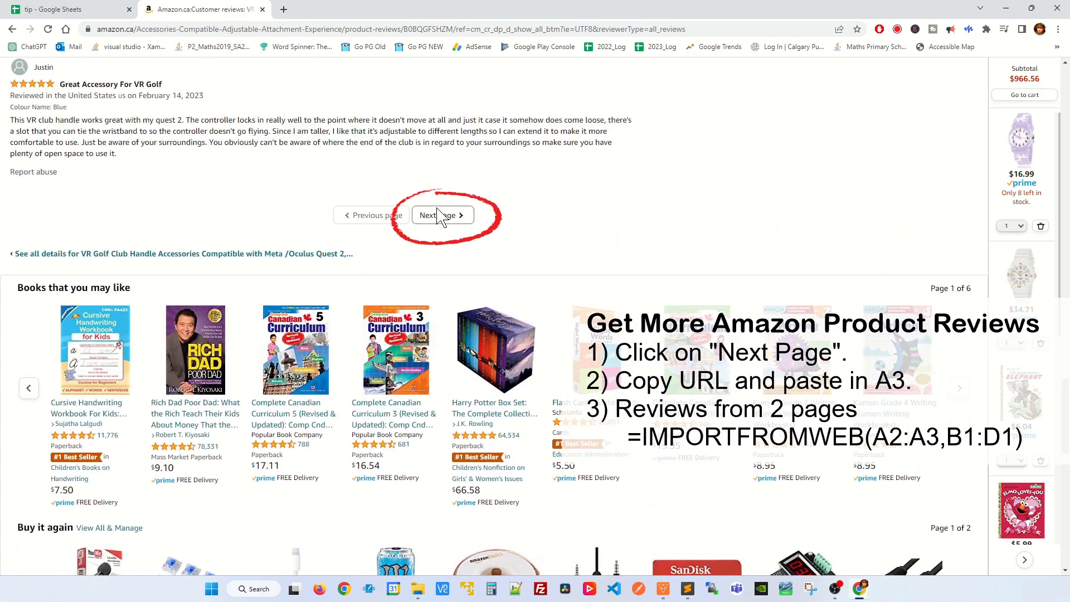
left_click(435, 217)
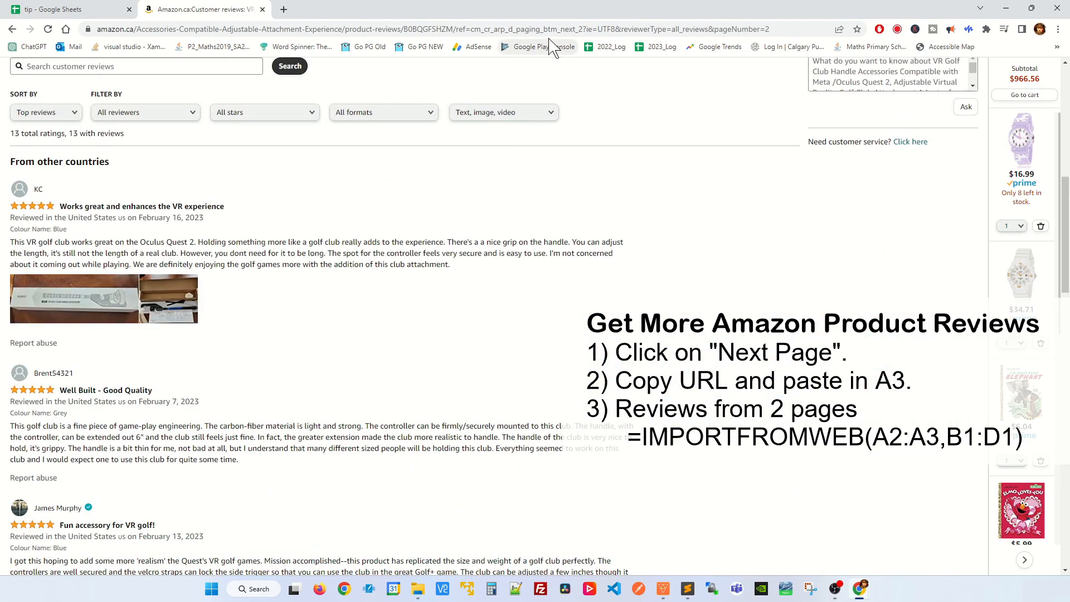
- Copy the URL of the second Amazon reviews page and paste it into cell A3 of the tip spreadsheet
left_click(552, 33)
key("ctrl+c")
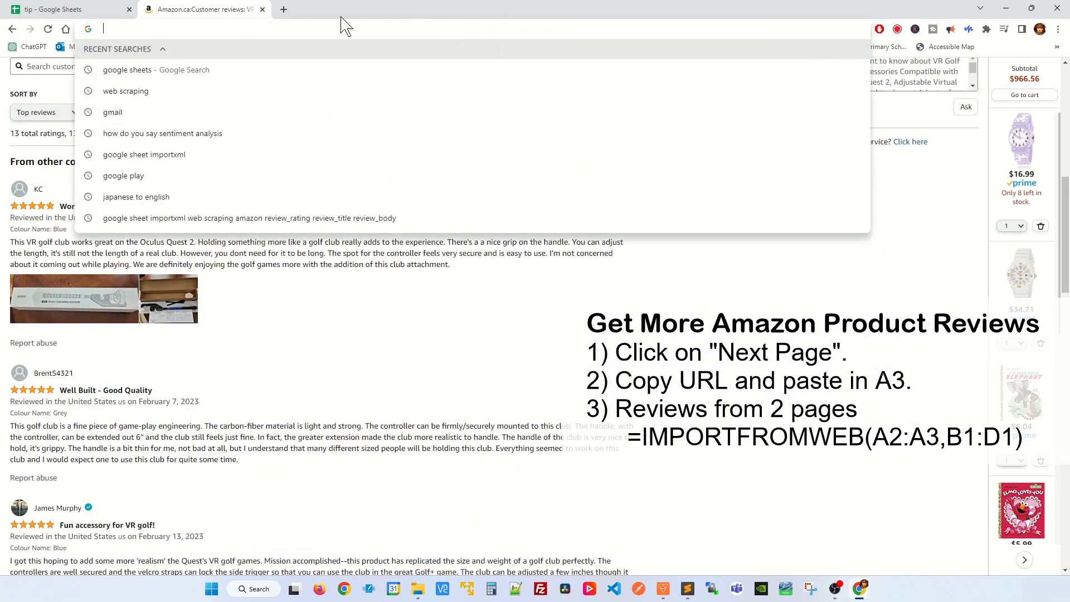
left_click(72, 9)
left_click(99, 188)
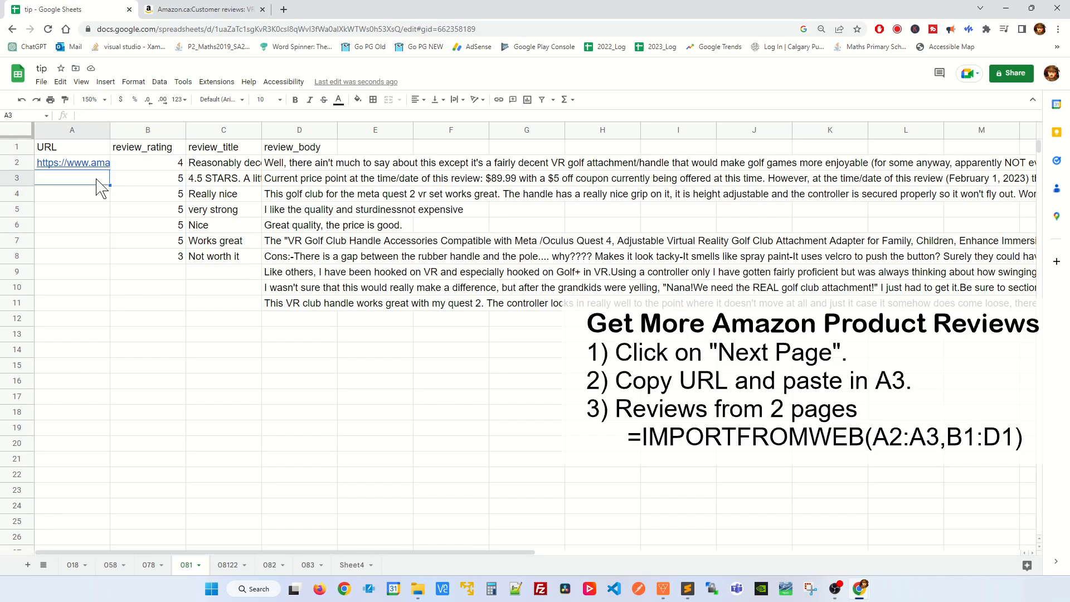
key("ctrl+v")
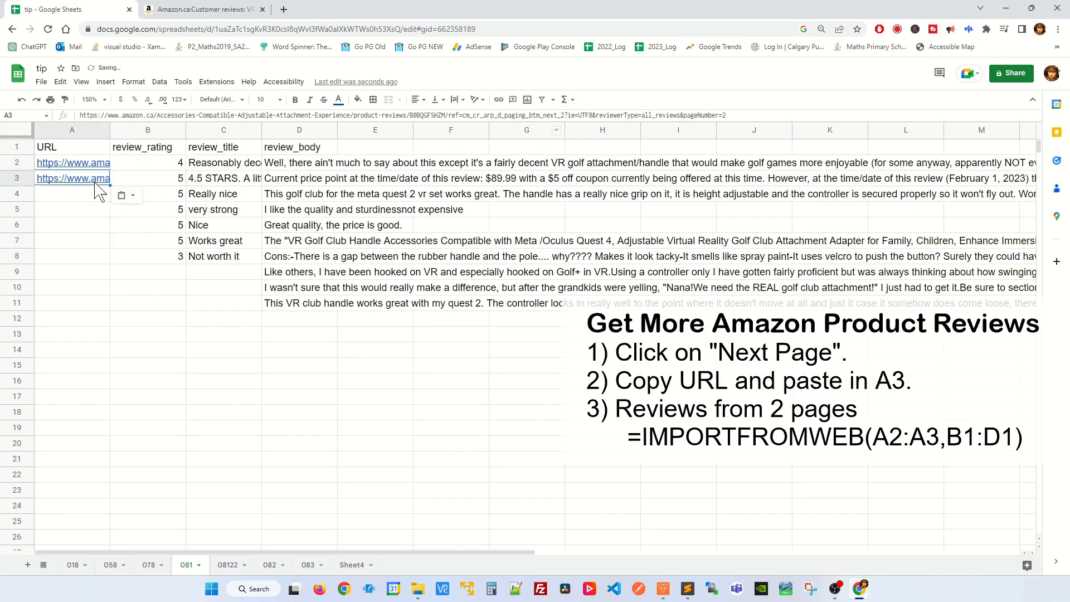
left_click(735, 116)
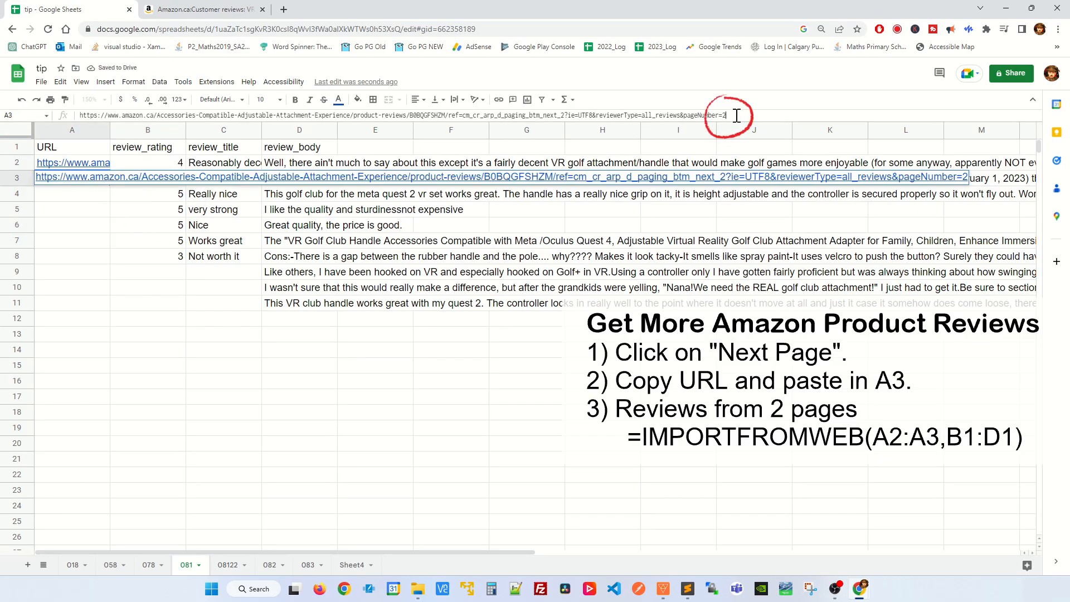
- Return to the Amazon reviews, check whether more review pages follow, and examine the page number in the URL
left_click(201, 9)
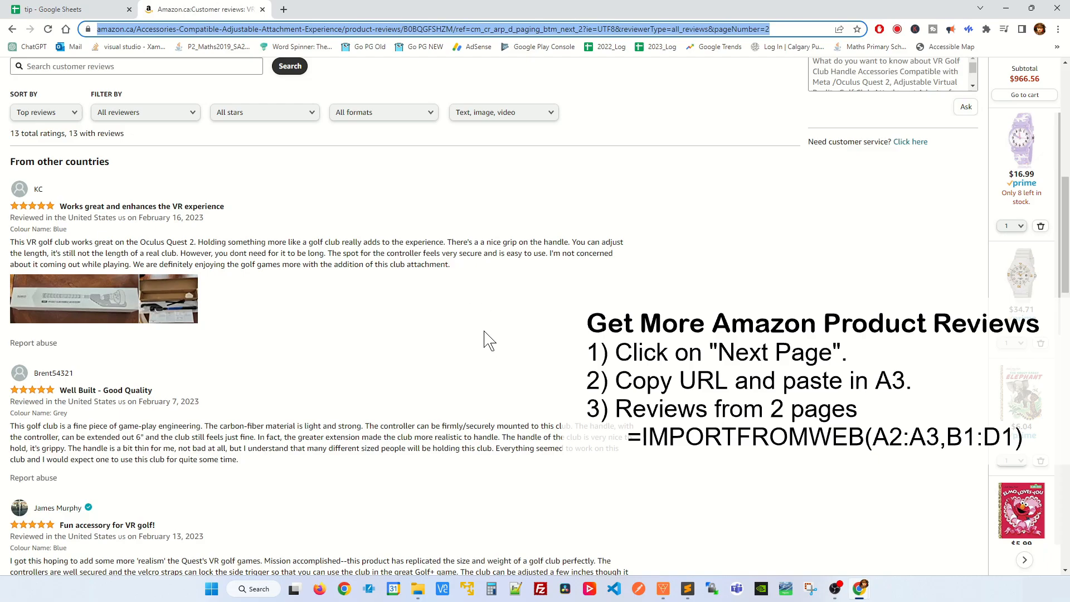
scroll(485, 330, "down", 11)
scroll(484, 326, "up", 4)
left_click(424, 247)
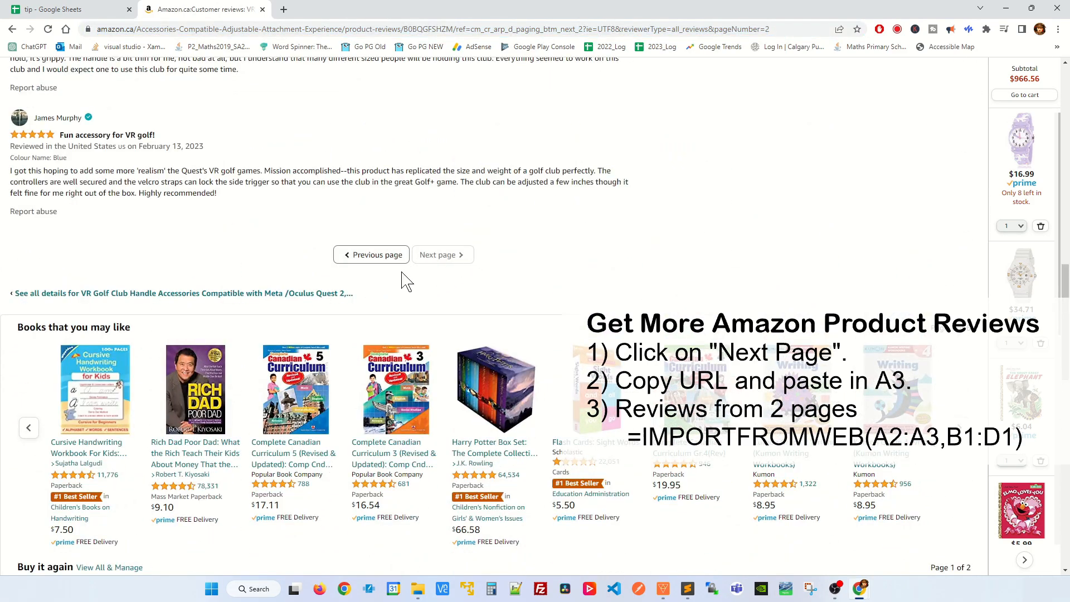
left_click(781, 29)
left_click(781, 29)
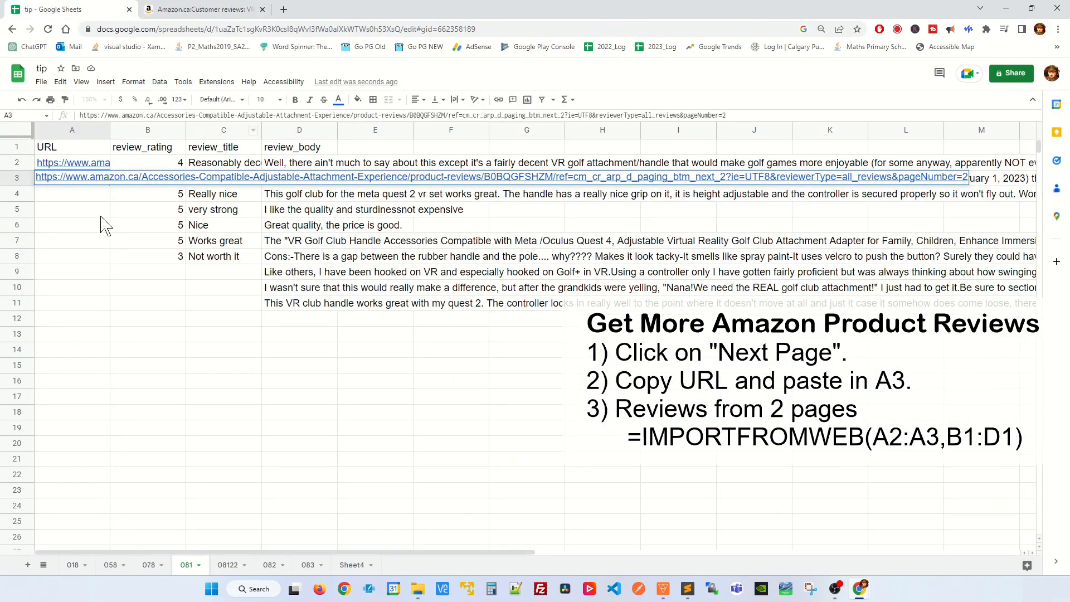
- In the tip spreadsheet, change the formula in cell B2 to =IMPORTFROMWEB(A2:A3,B1:D1) to import reviews from both pages
left_click(101, 215)
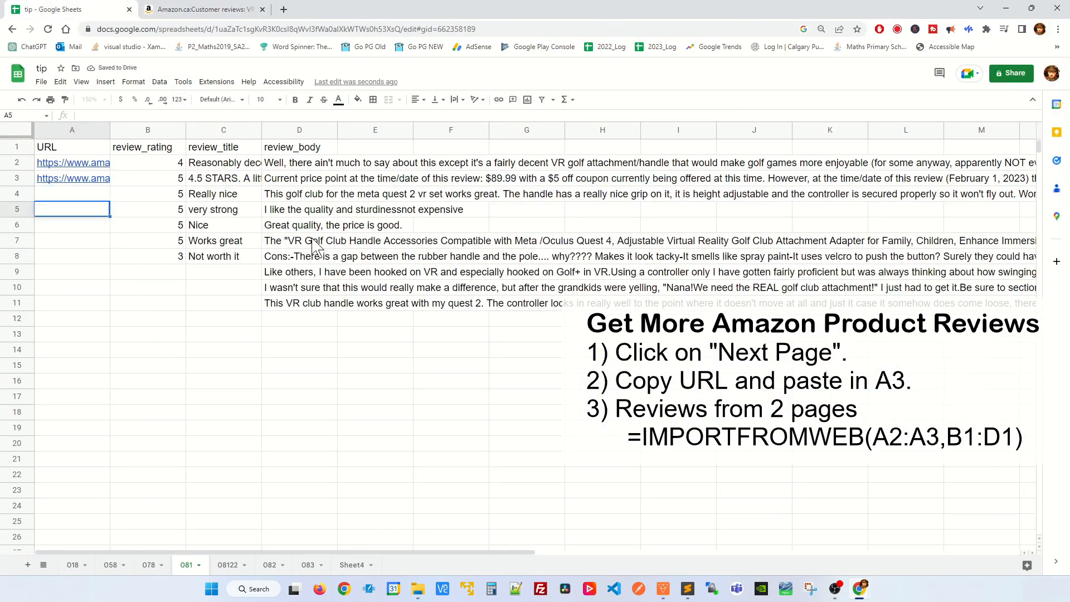
double_click(161, 162)
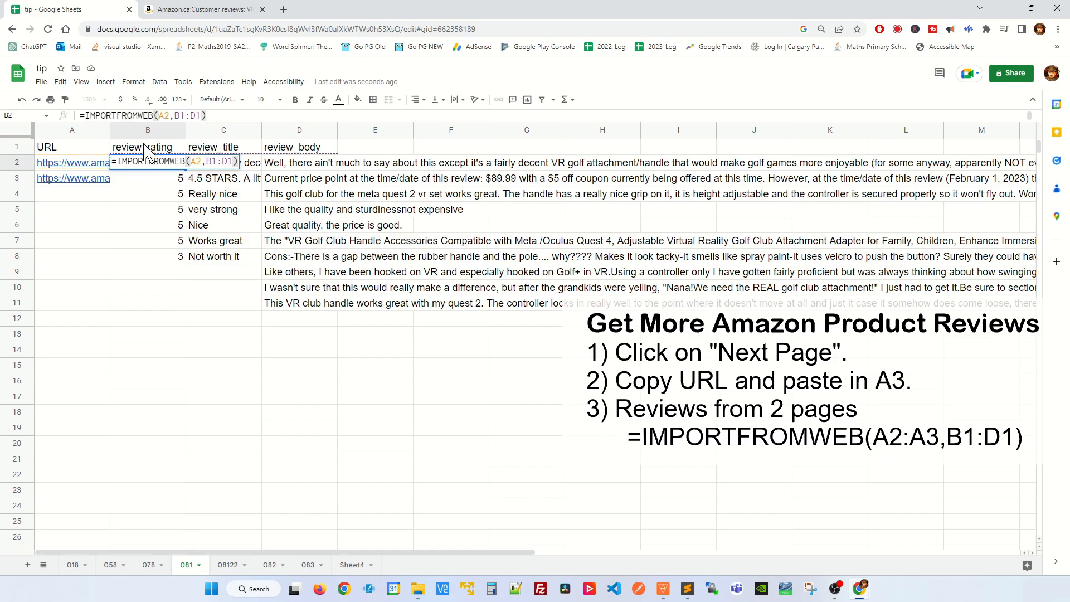
left_click(169, 115)
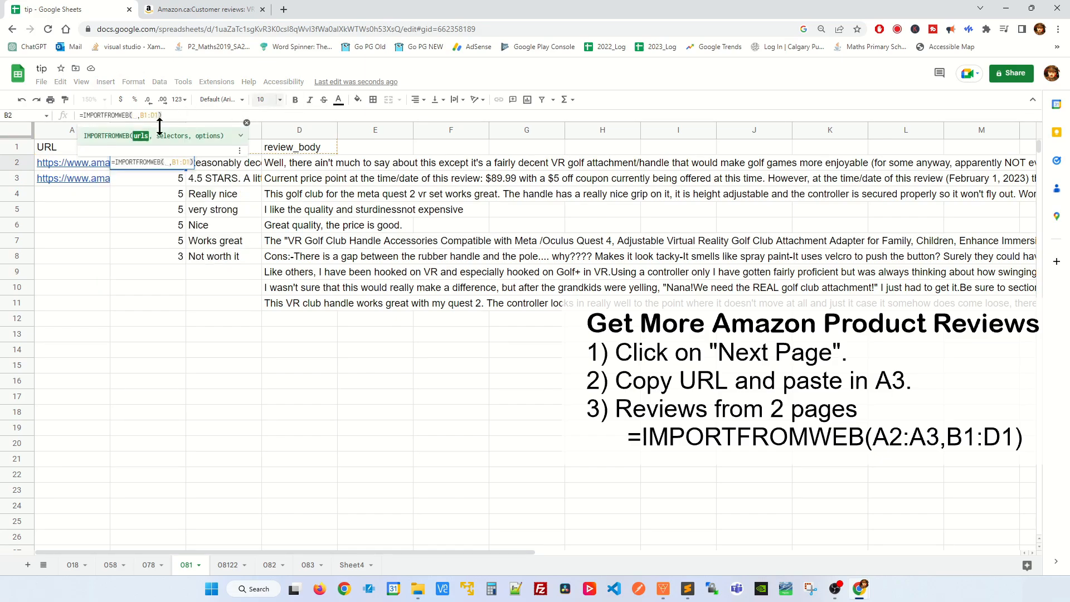
left_click(62, 161)
left_click_drag(62, 160, 58, 175)
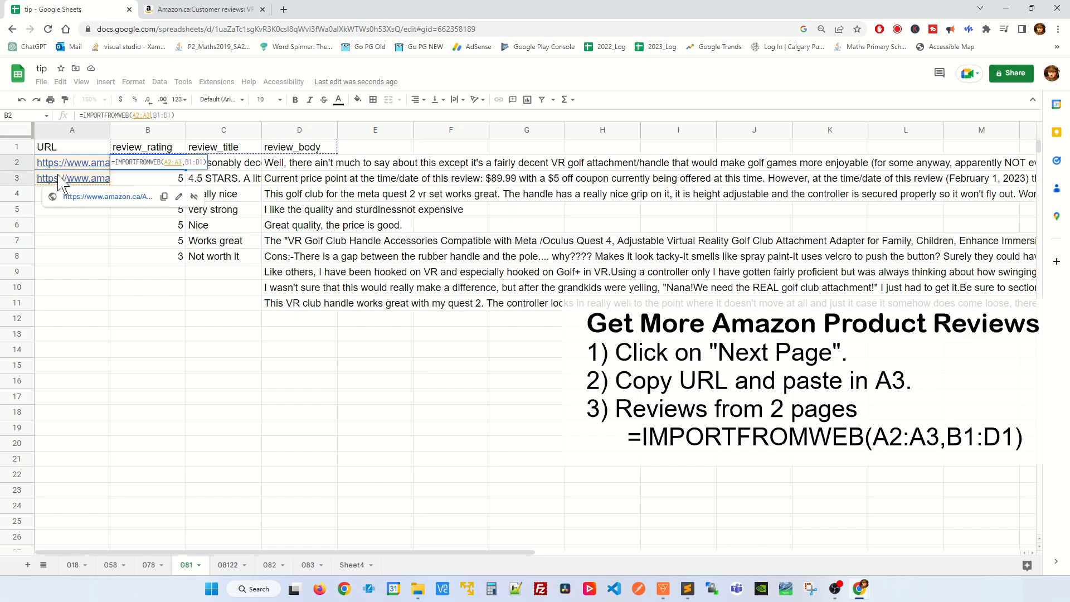
key("Return")
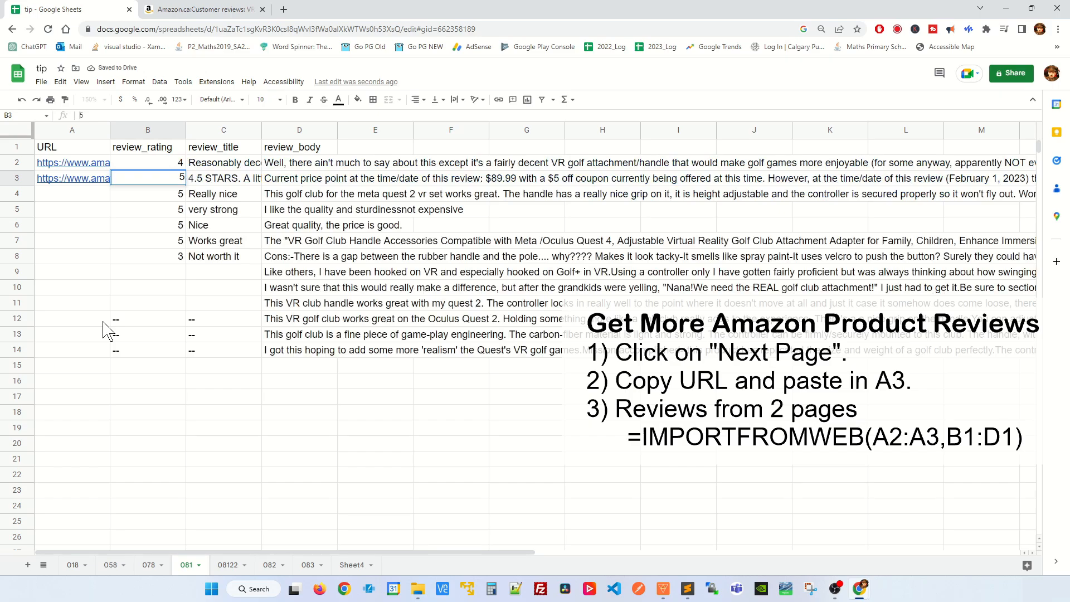
left_click(119, 457)
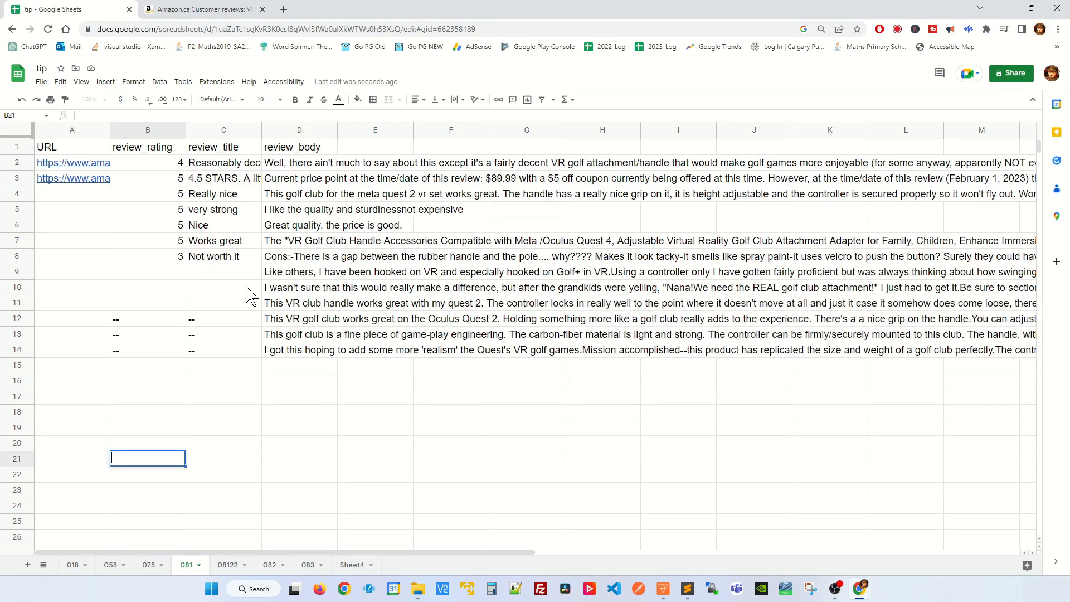
- Select the imported review bodies in D2:D14 and set their text wrapping to Wrap
left_click_drag(329, 162, 320, 351)
left_click(375, 396)
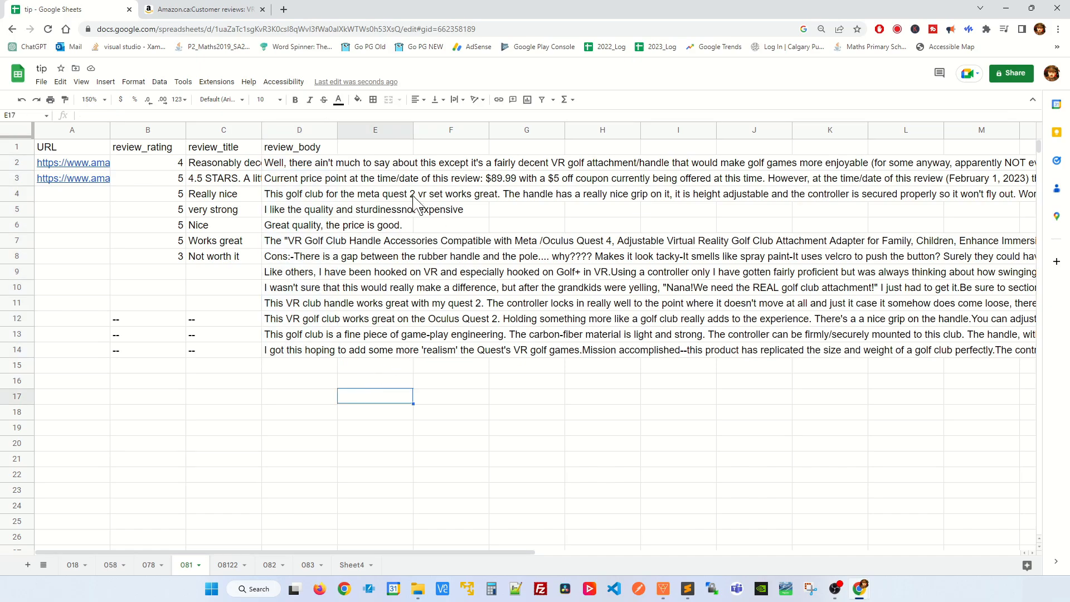
left_click_drag(327, 165, 322, 353)
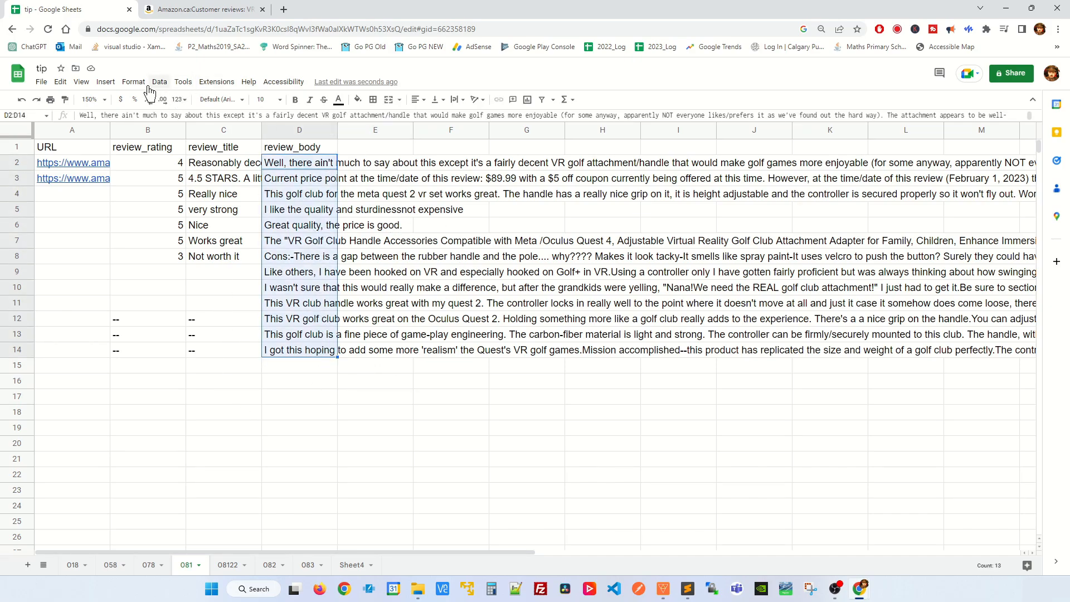
left_click(133, 82)
mouse_move(254, 178)
left_click(310, 193)
- Widen the review_body column to about three times its width and select cell E2
left_click_drag(335, 131, 420, 131)
left_click(418, 175)
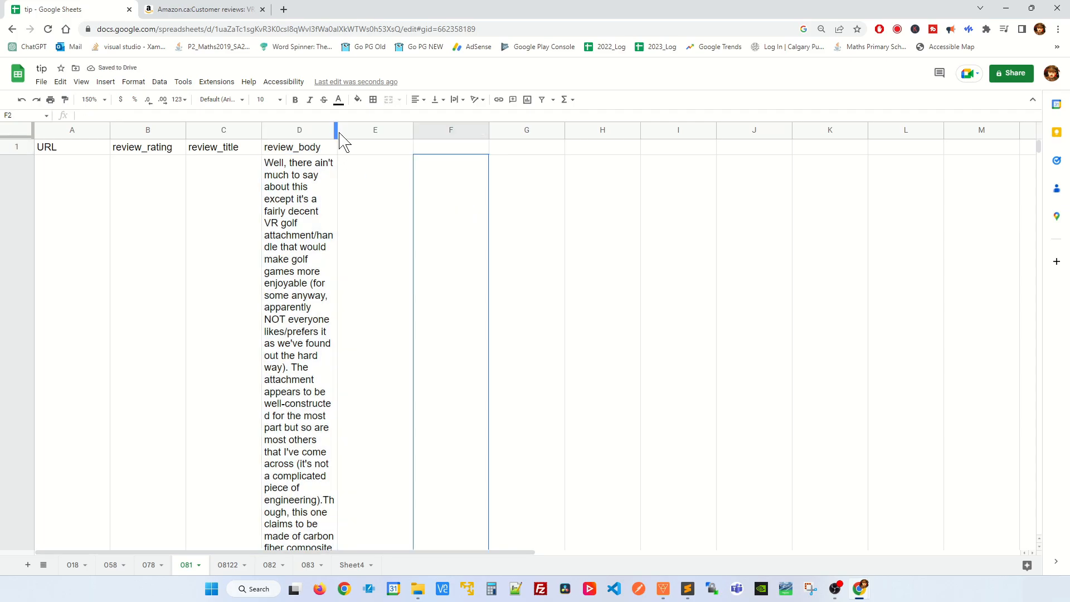
left_click_drag(337, 132, 485, 134)
left_click(550, 241)
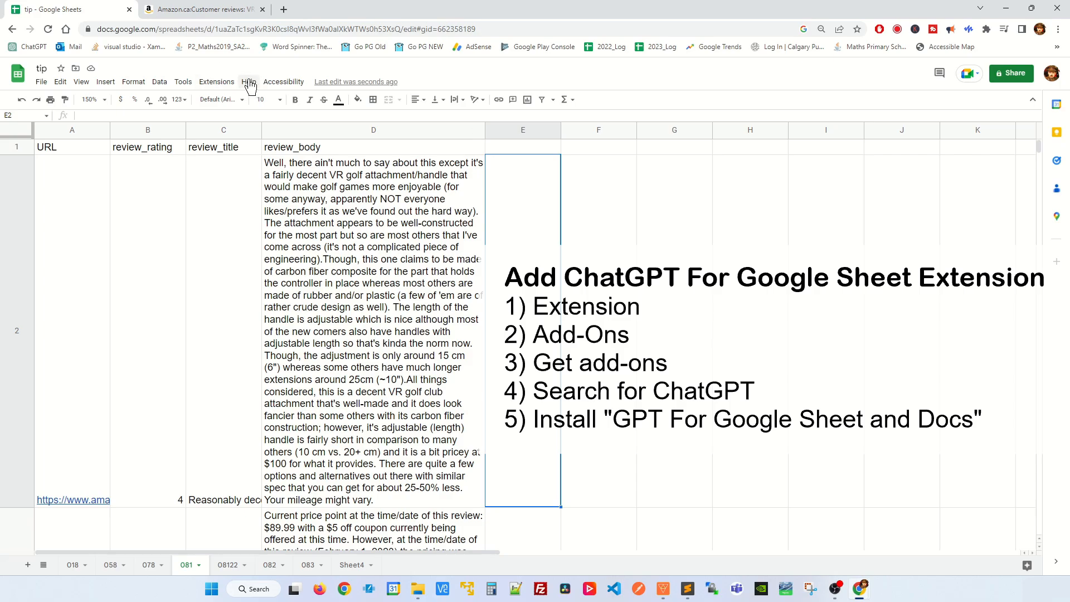
- Search the Google Workspace Marketplace for ChatGPT, view the results for "ChatGPT OpenAI in Sheets and Docs", and close the marketplace
left_click(216, 82)
mouse_move(284, 107)
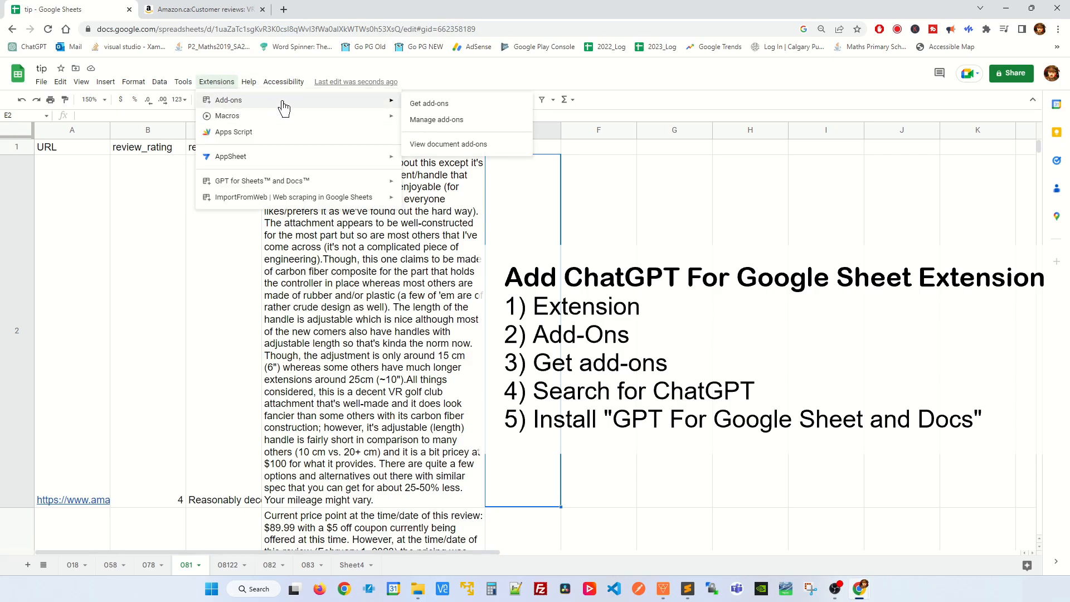
left_click(433, 103)
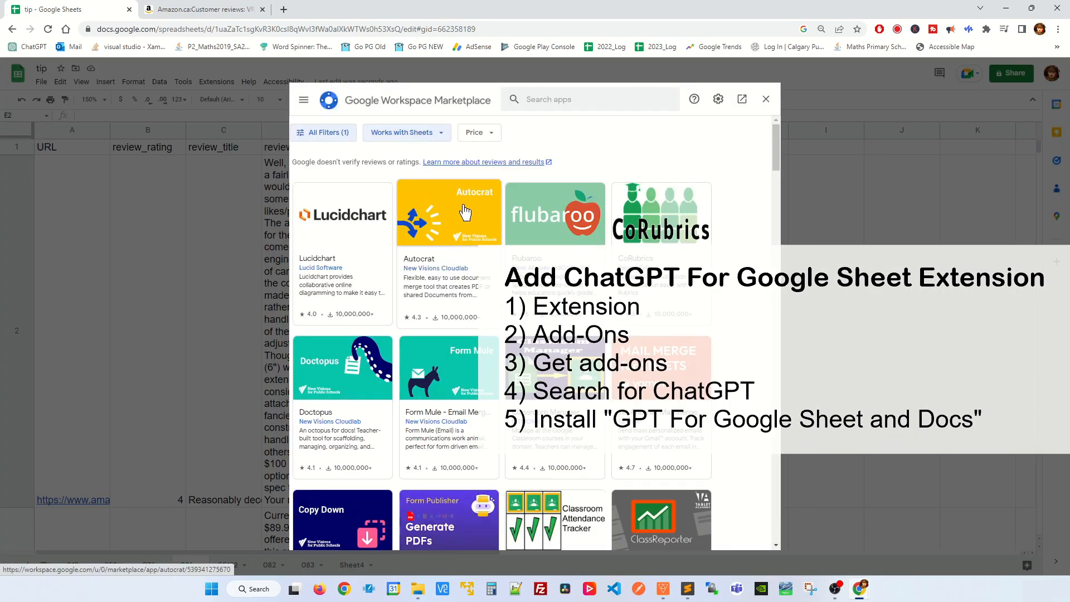
left_click(554, 98)
type("Ch")
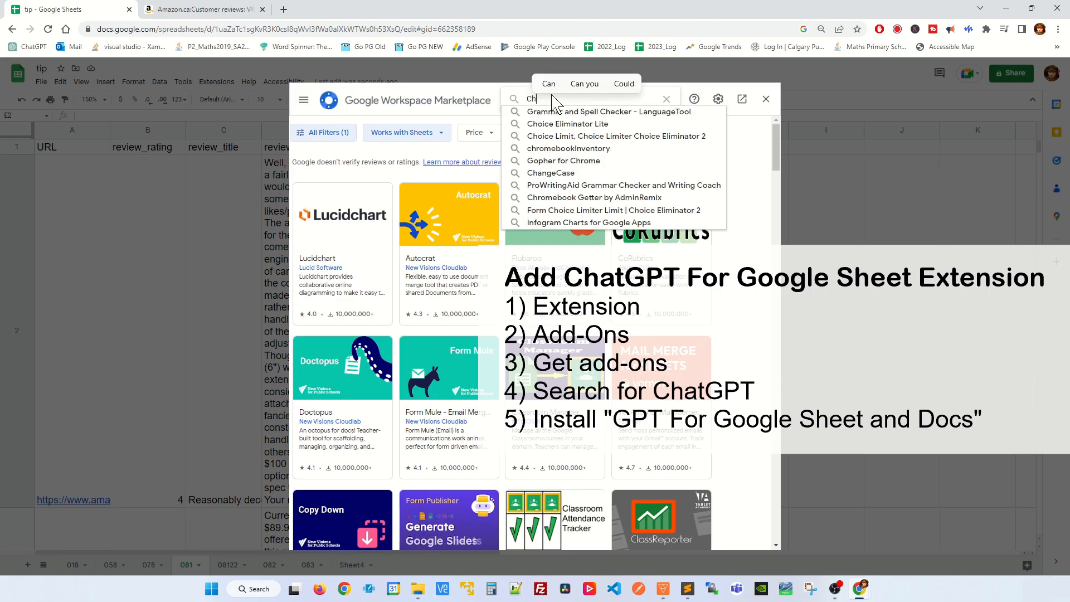
type("atGPT")
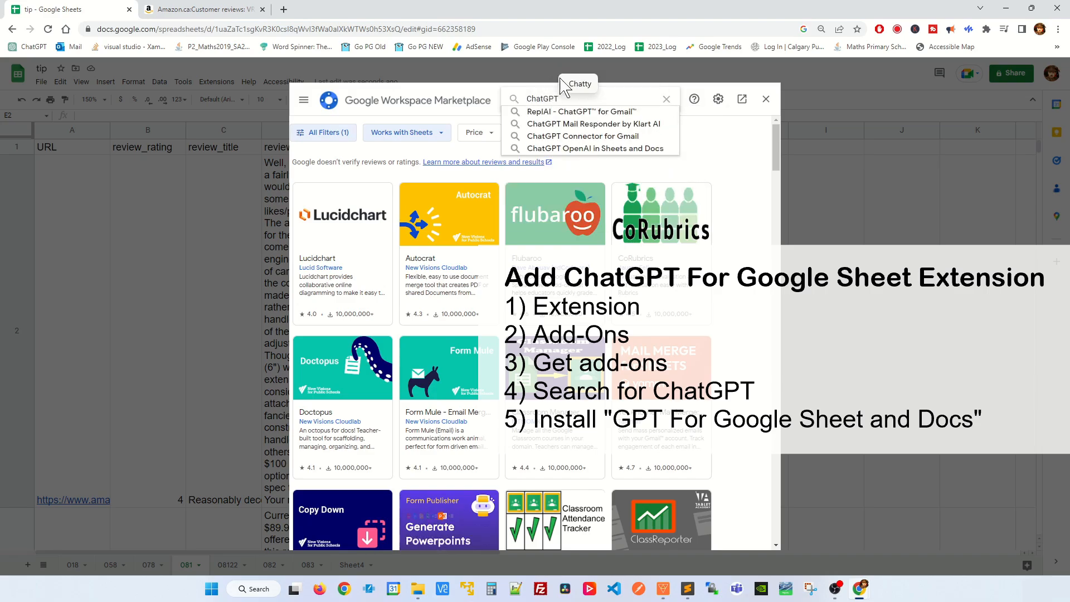
left_click(590, 151)
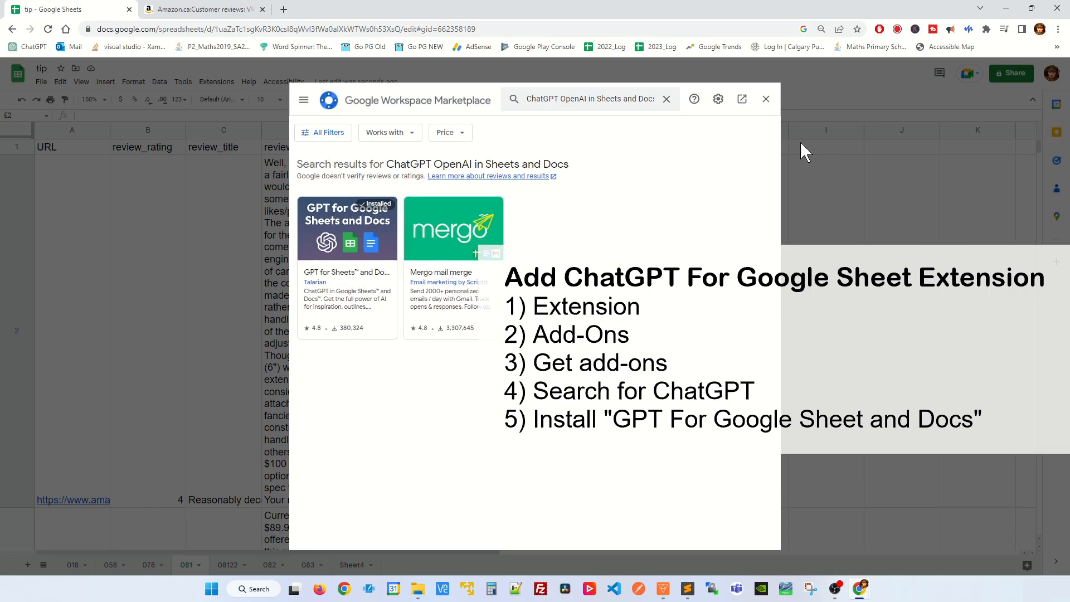
left_click(767, 100)
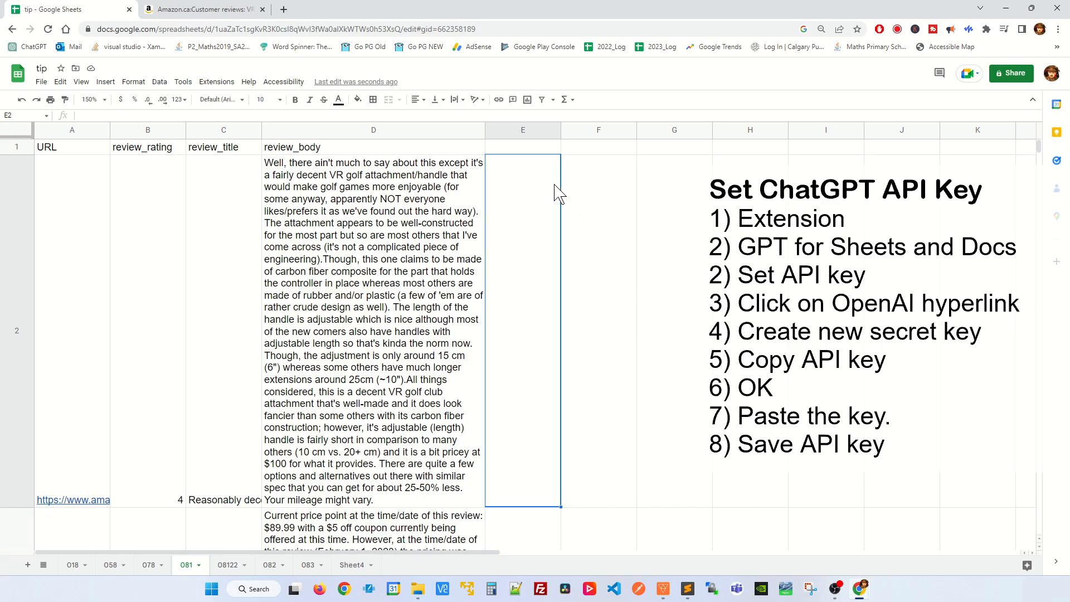
- Open the API key settings of the GPT for Sheets and Docs add-on, review them, and close the dialog
left_click(217, 82)
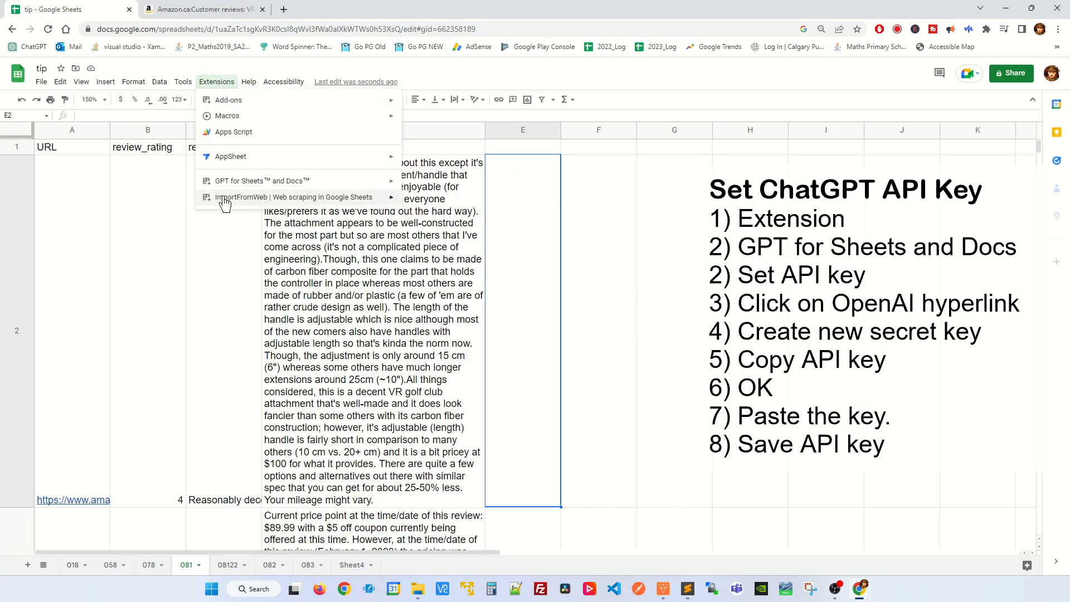
mouse_move(228, 190)
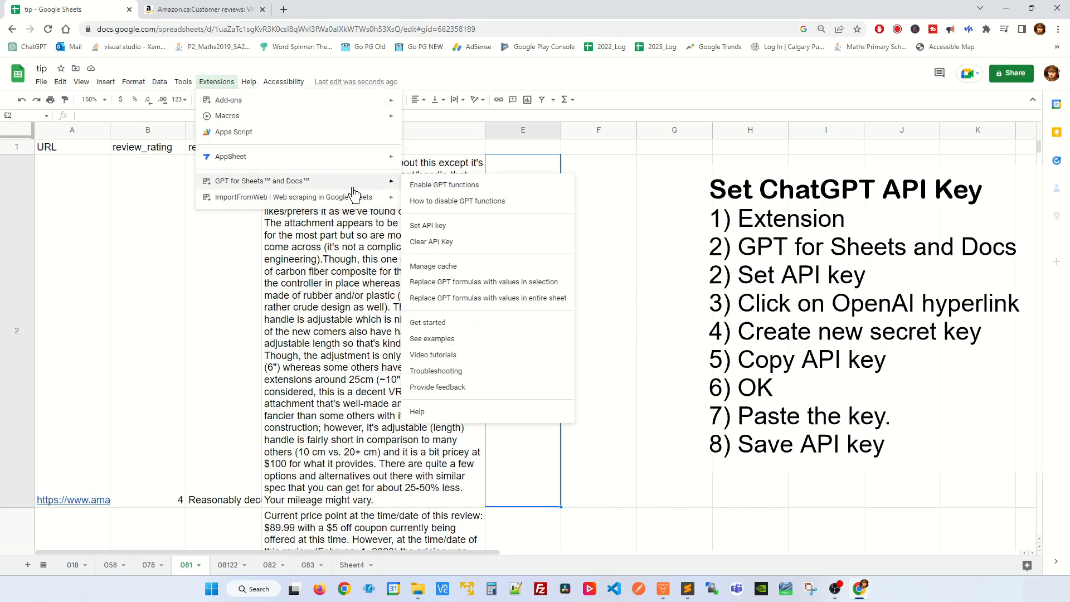
left_click(433, 233)
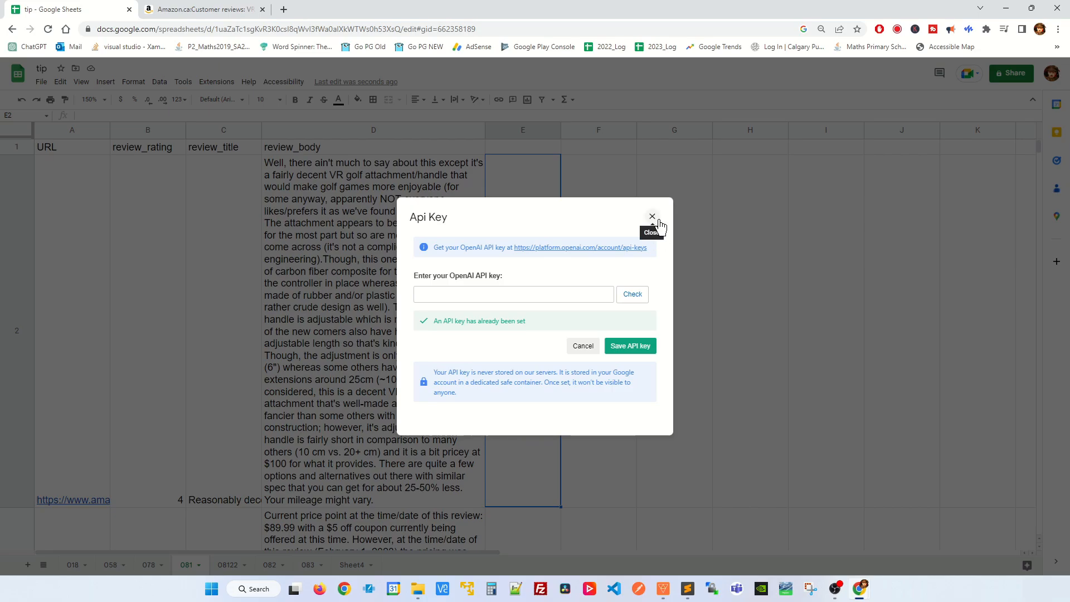
left_click(650, 219)
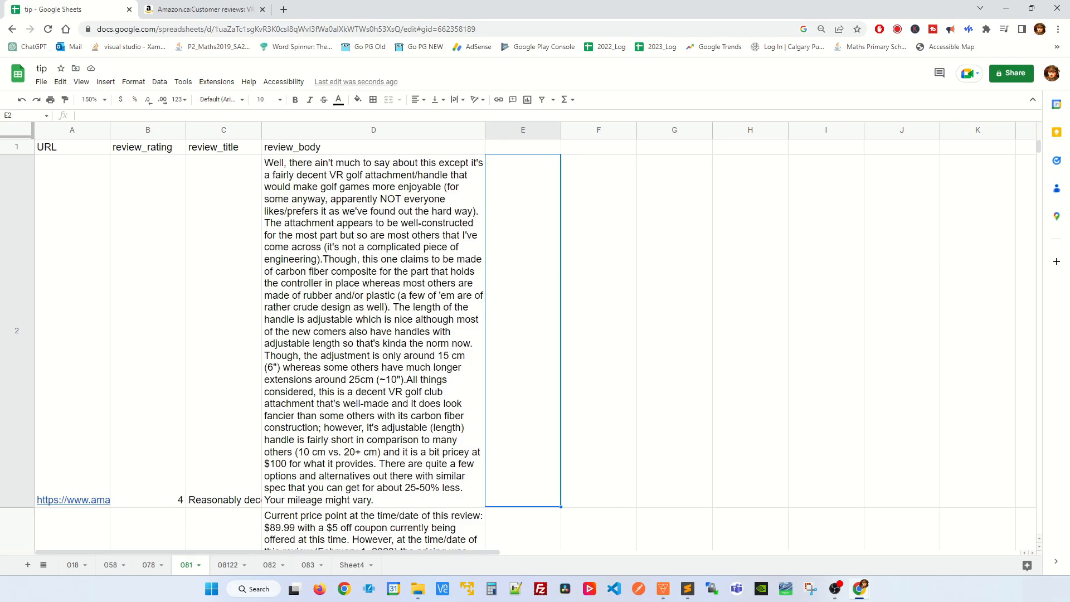
- Enter the formula =GPT("Classify sentiment in one word.",D2,0) in cell E2 to classify the first review, and select the cell again
double_click(540, 296)
type("=GPT(\"Classify sentiment in one word.\"")
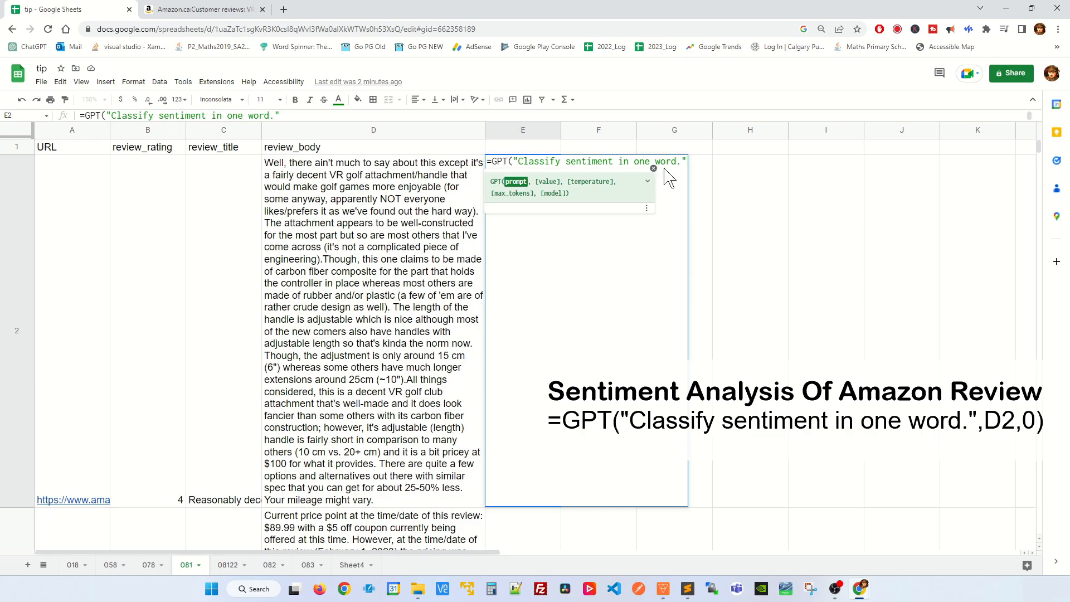
type(",")
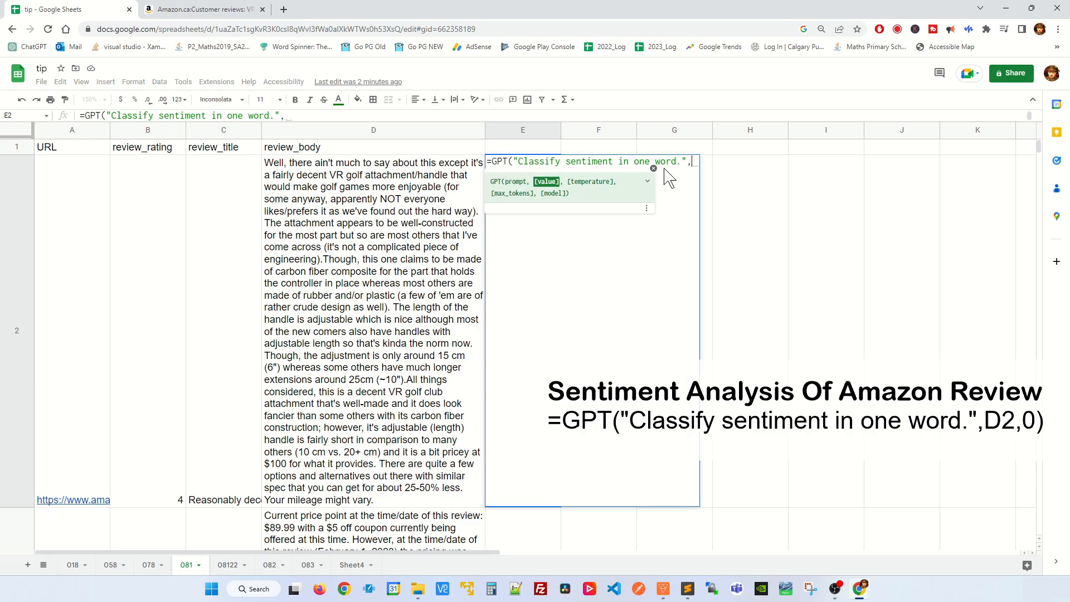
left_click(405, 213)
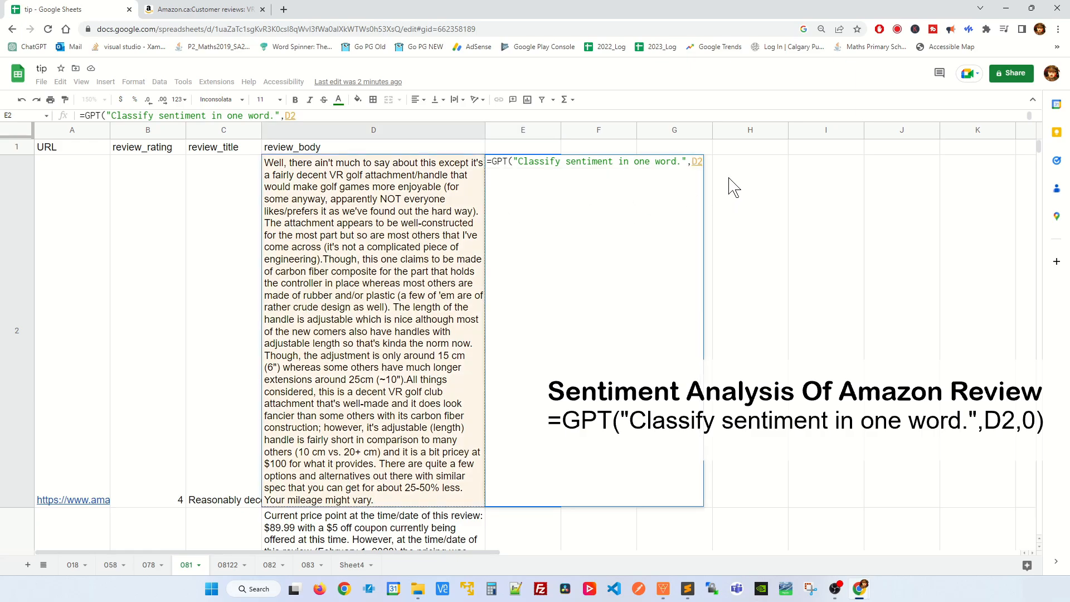
type(",0")
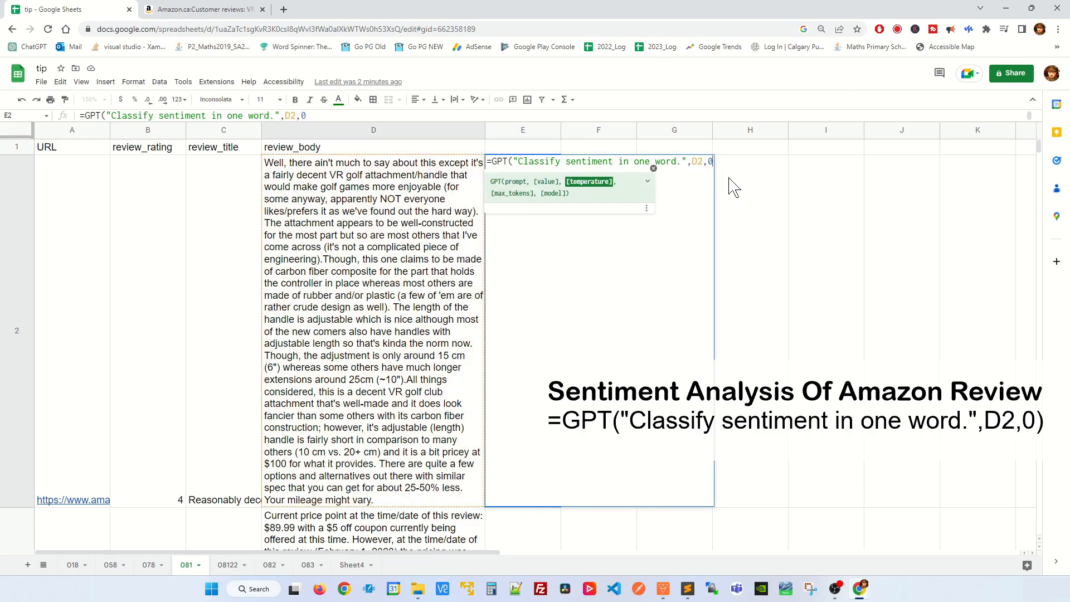
type(")")
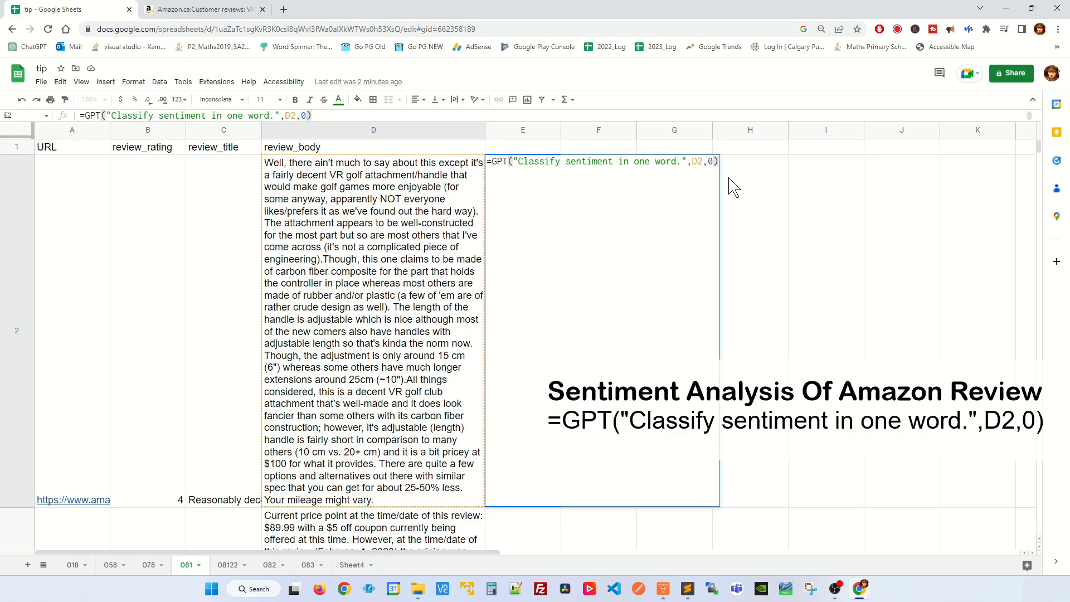
key("Return")
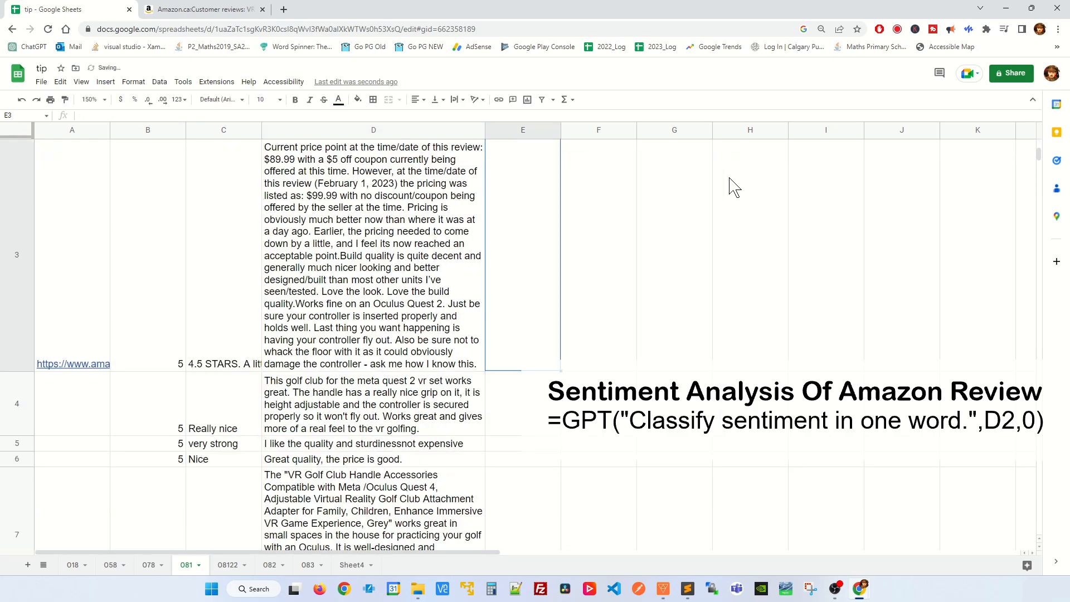
scroll(607, 301, "up", 2)
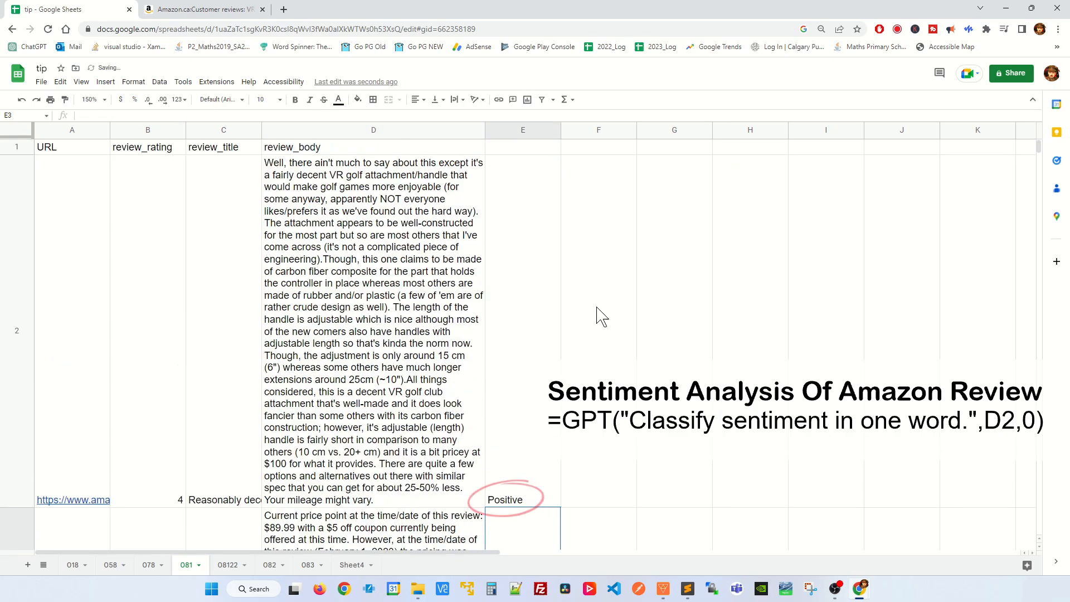
left_click(533, 501)
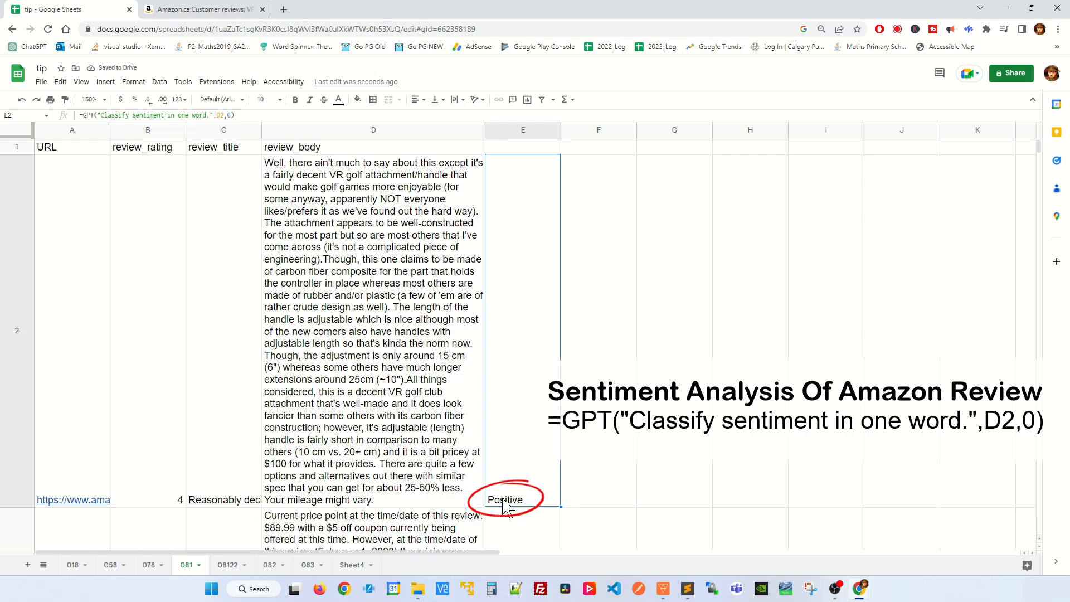
- Copy the sentiment formula from cell E2 into E3 and E4 to classify the next two reviews
left_click(344, 167)
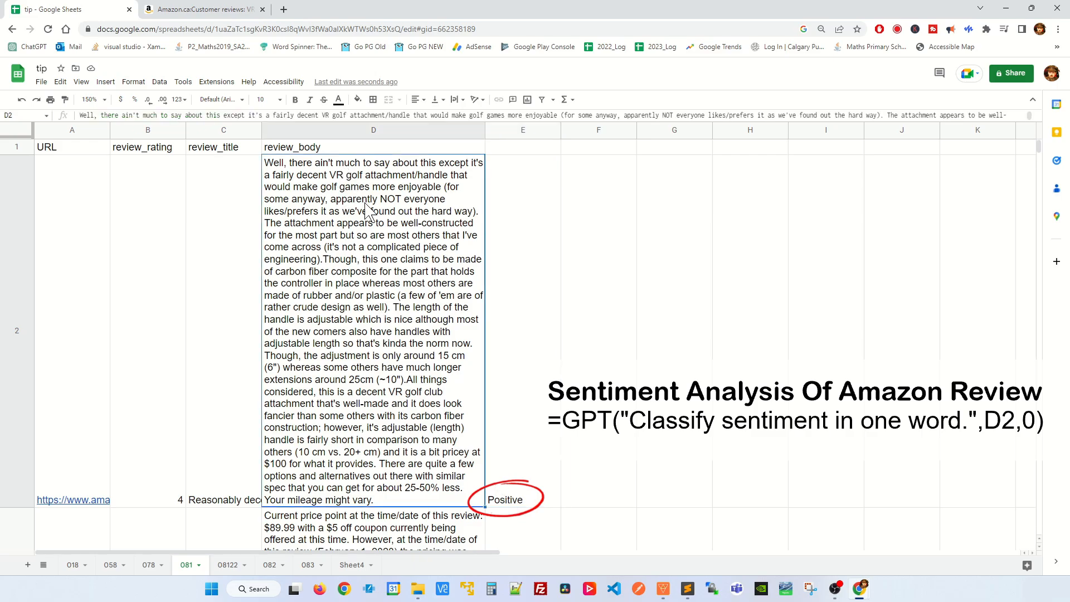
left_click(519, 500)
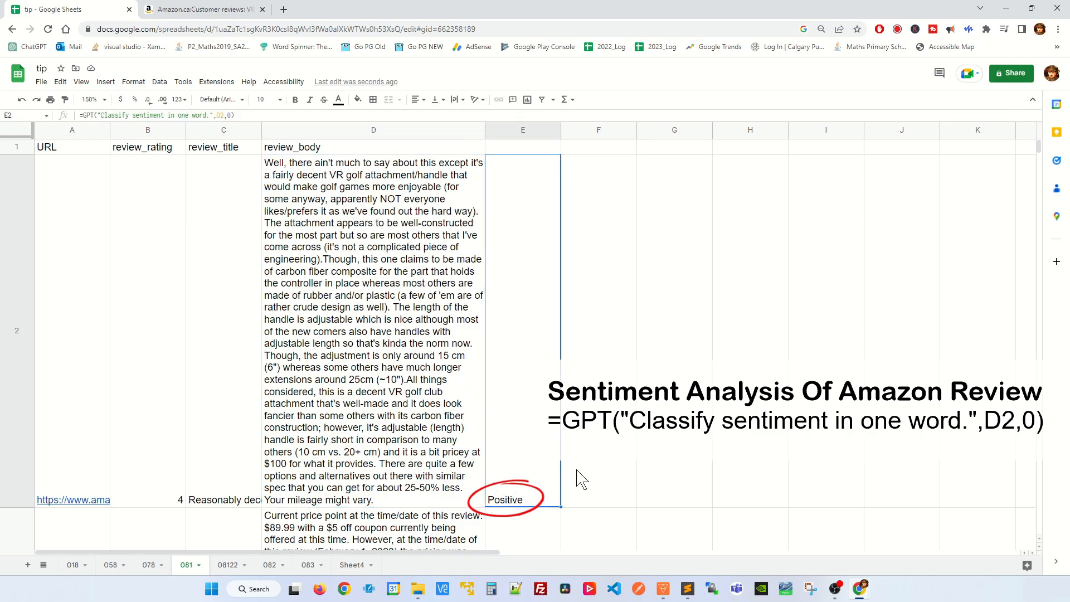
key("ctrl+c")
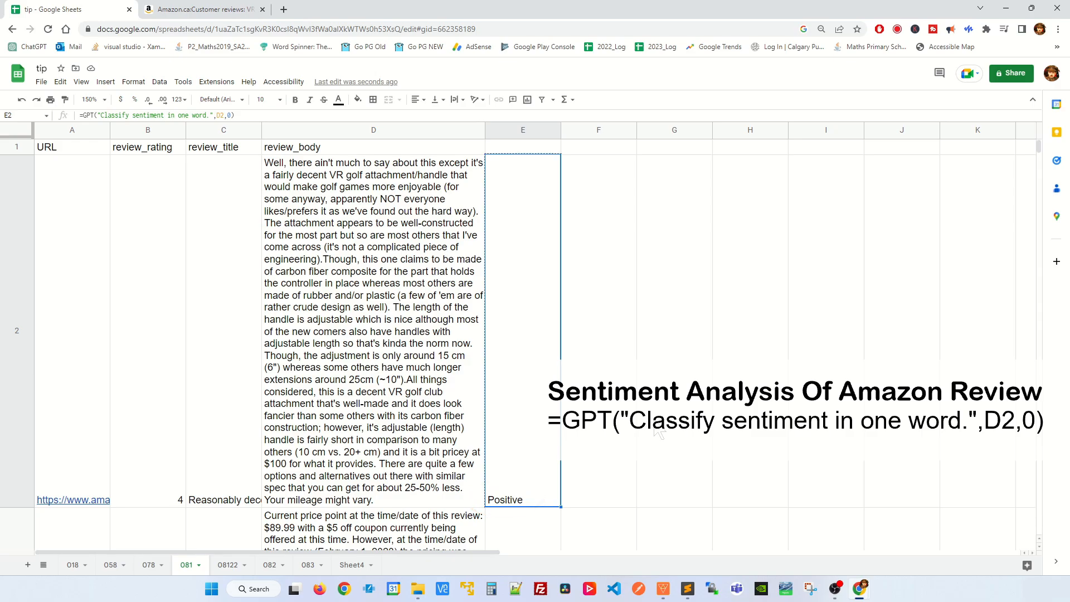
key("Down")
key("ctrl+v")
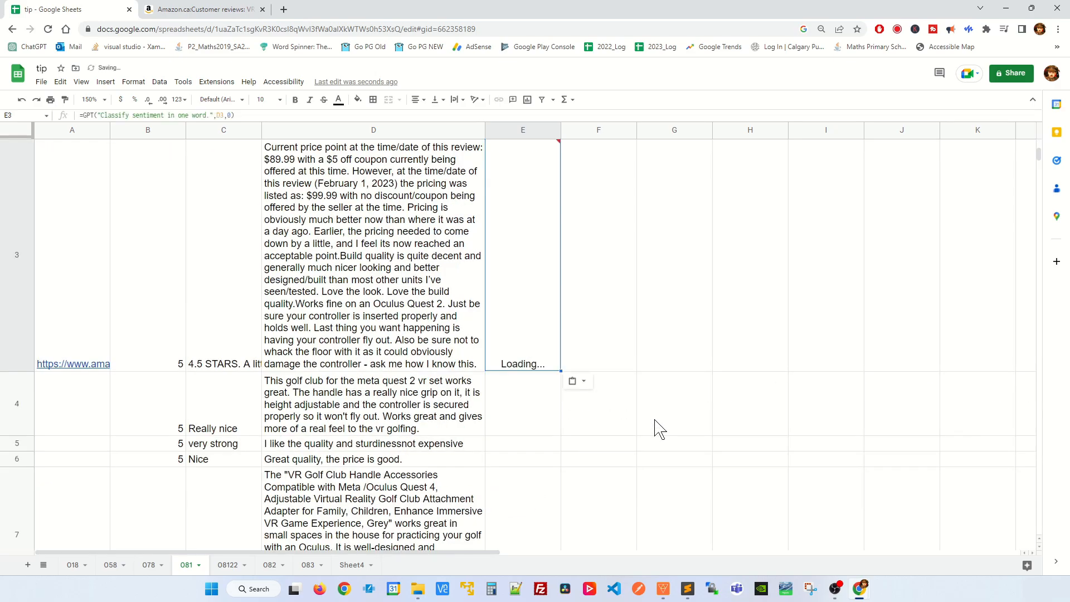
key("Down")
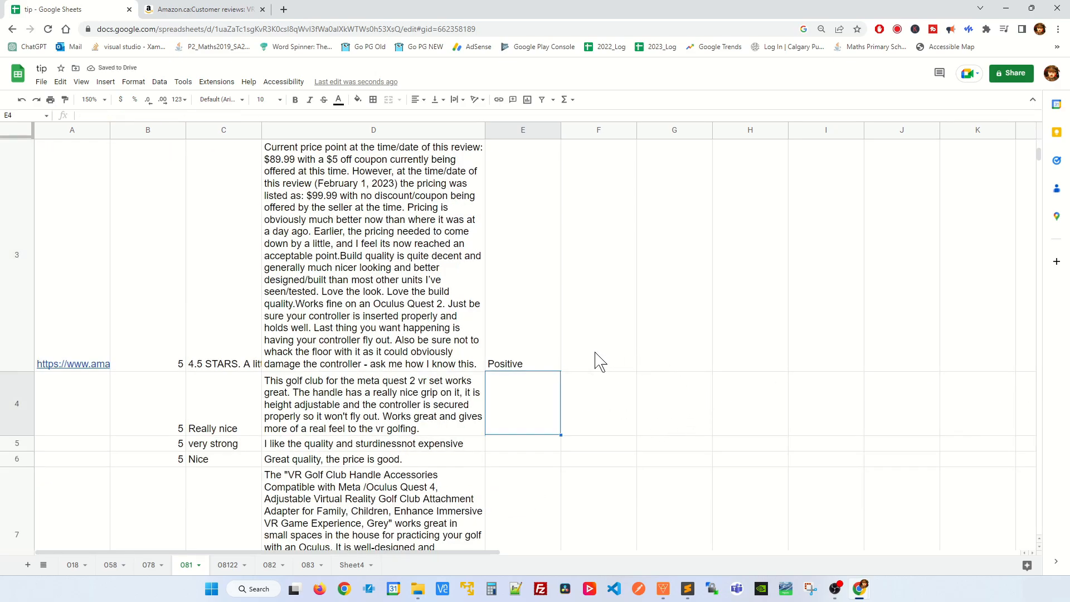
key("ctrl+v")
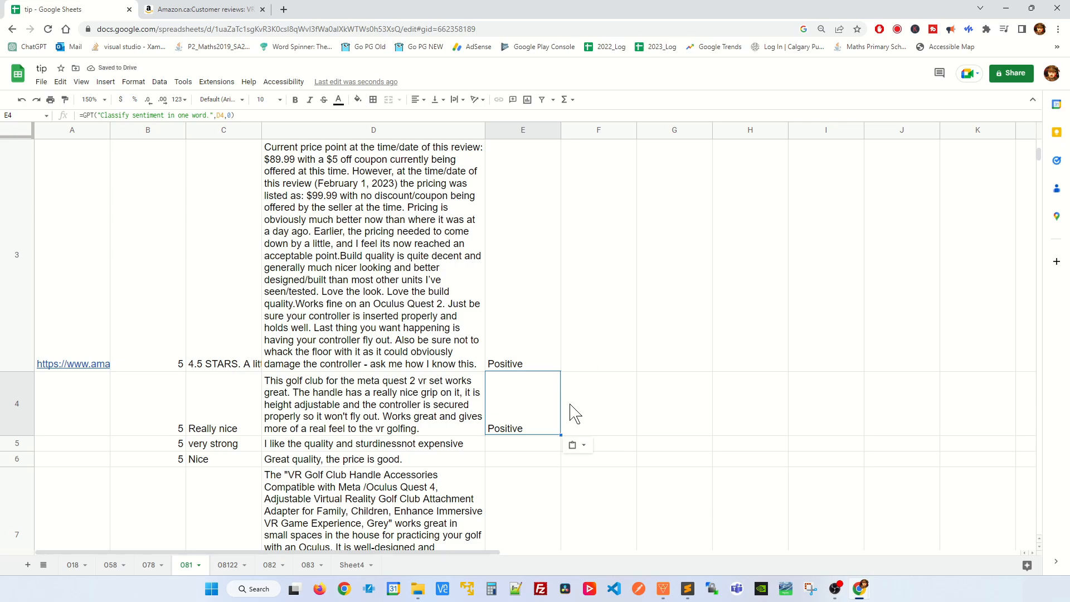
- Extend the sentiment formula down column E through the remaining reviews and clear the surplus formulas in E15:E17
scroll(574, 413, "down", 1)
left_click_drag(560, 204, 544, 284)
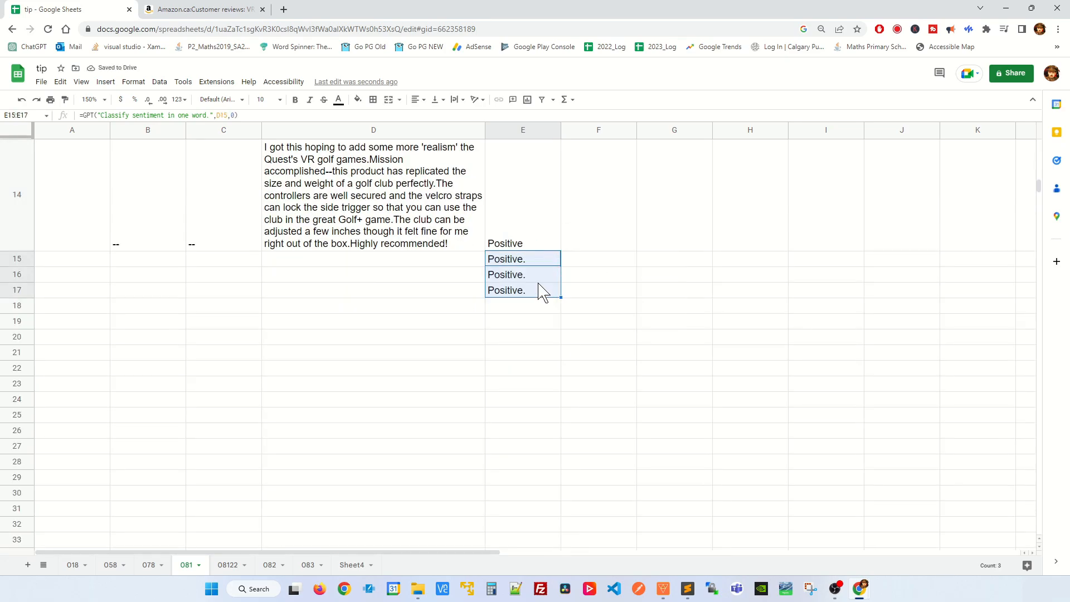
key("Delete")
- Examine the sentiment classifications in column E against their reviews, from row 14 up to row 2
key("Up")
key("Up")
key("Down")
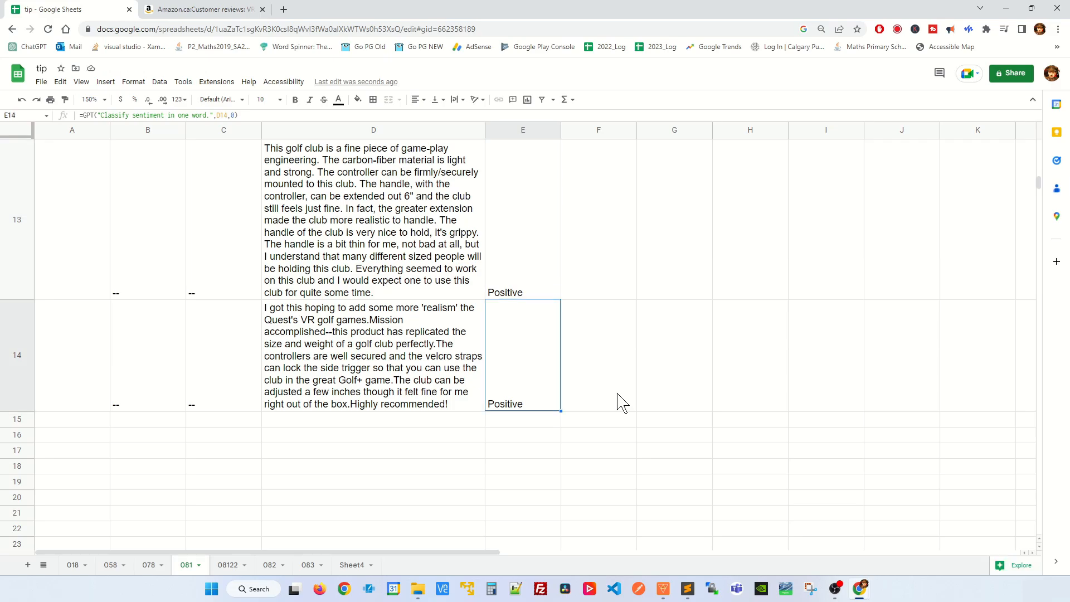
key("Left")
key("Right")
key("Up")
key("Up")
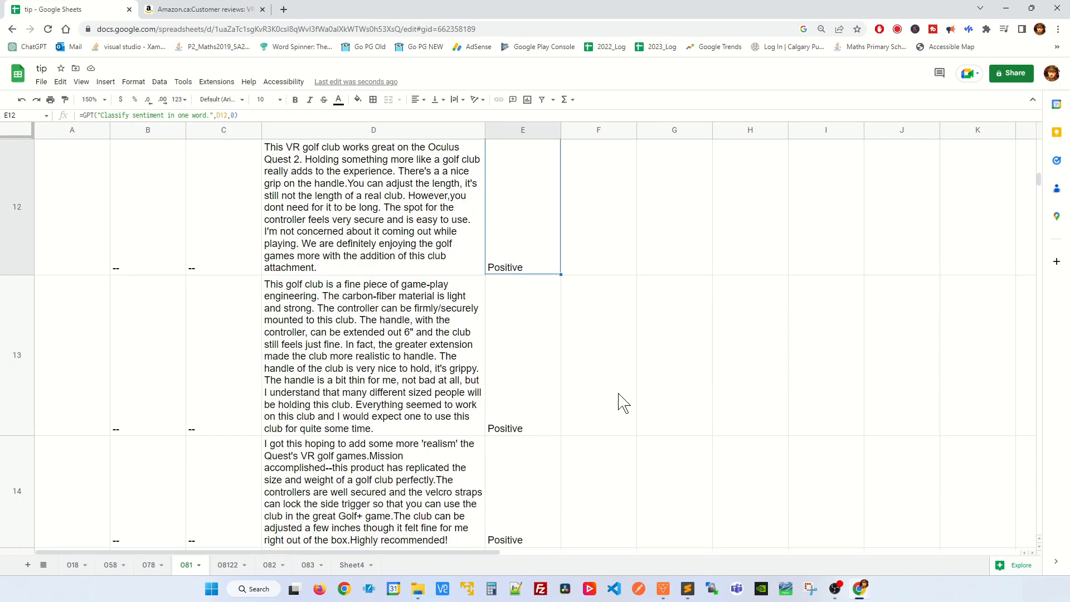
key("Up")
key("Up")
key("Up")
key("Up")
key("Up")
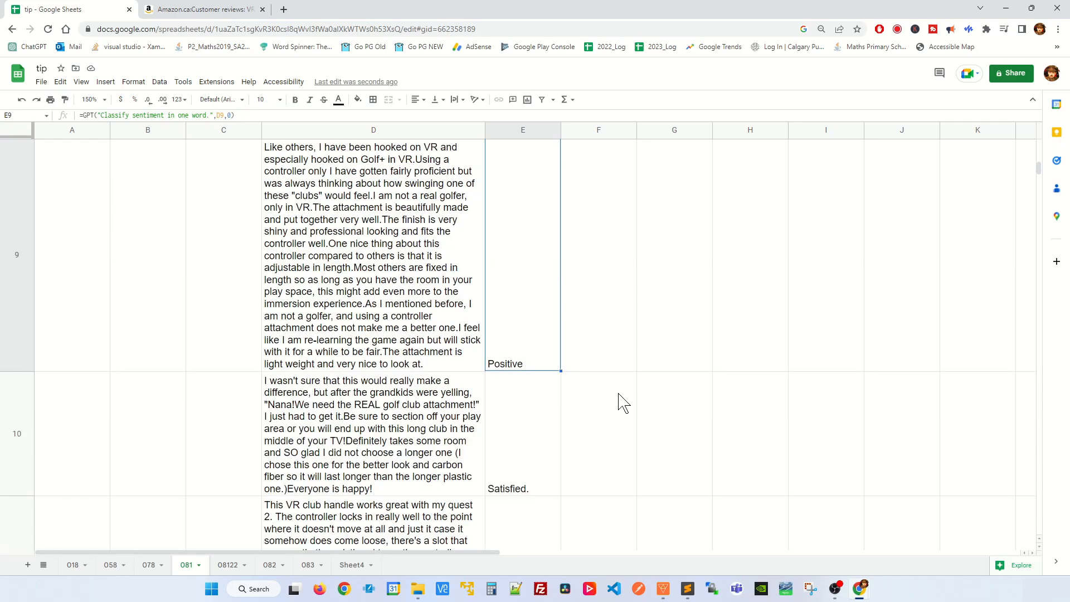
key("Up")
key("Up")
key("Up")
key("Up")
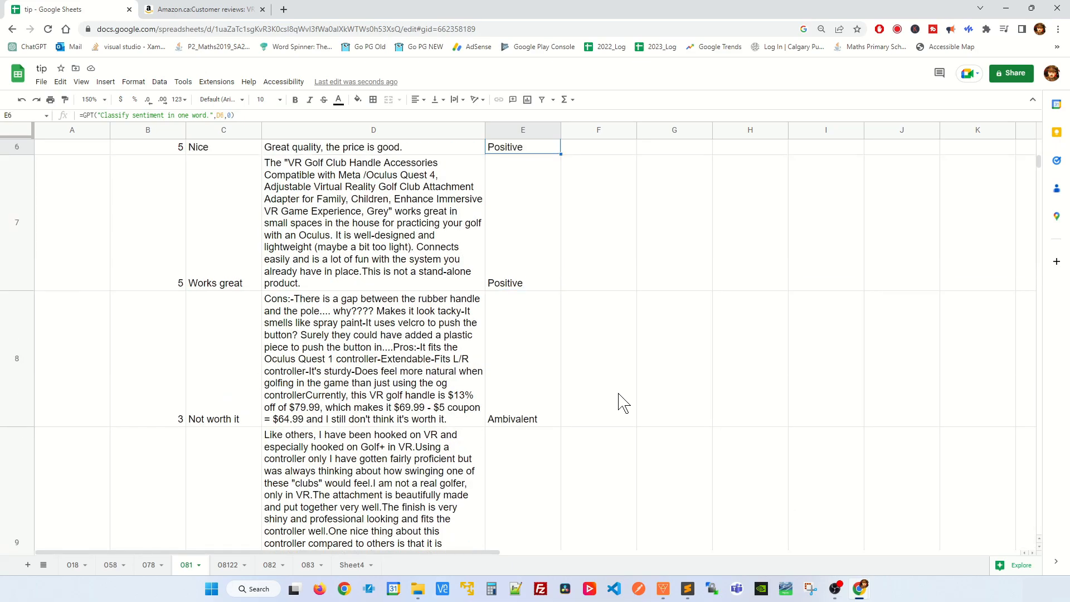
key("Up")
key("Up")
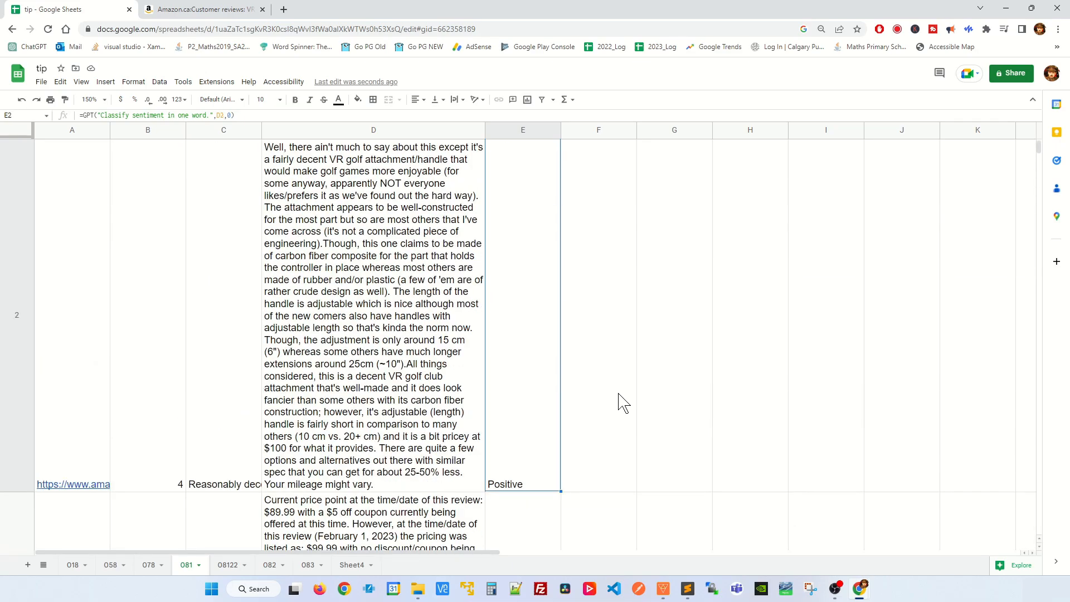